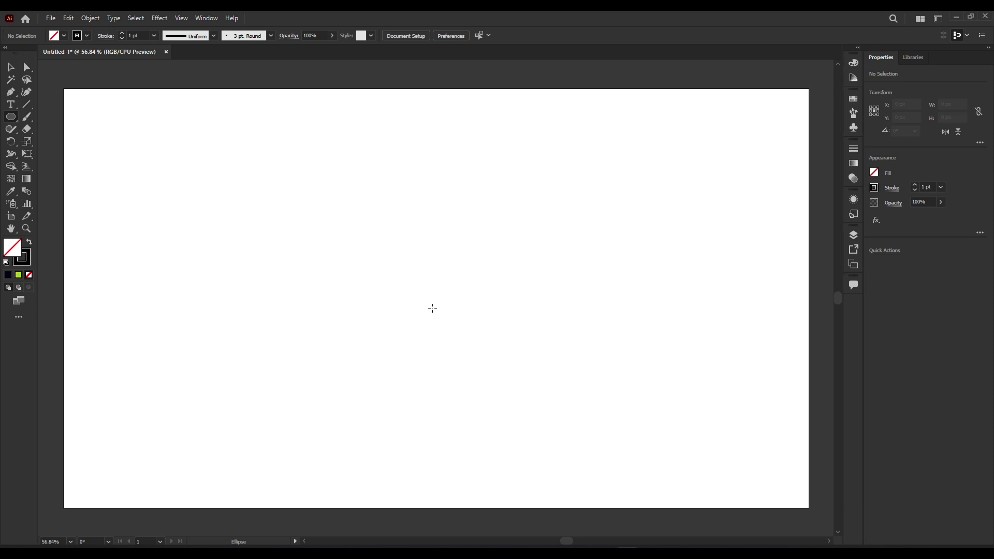
Draw a circle about 338 px wide near the artboard's center and add a concentric copy scaled down to about 142 px
drag(431, 304, 475, 370)
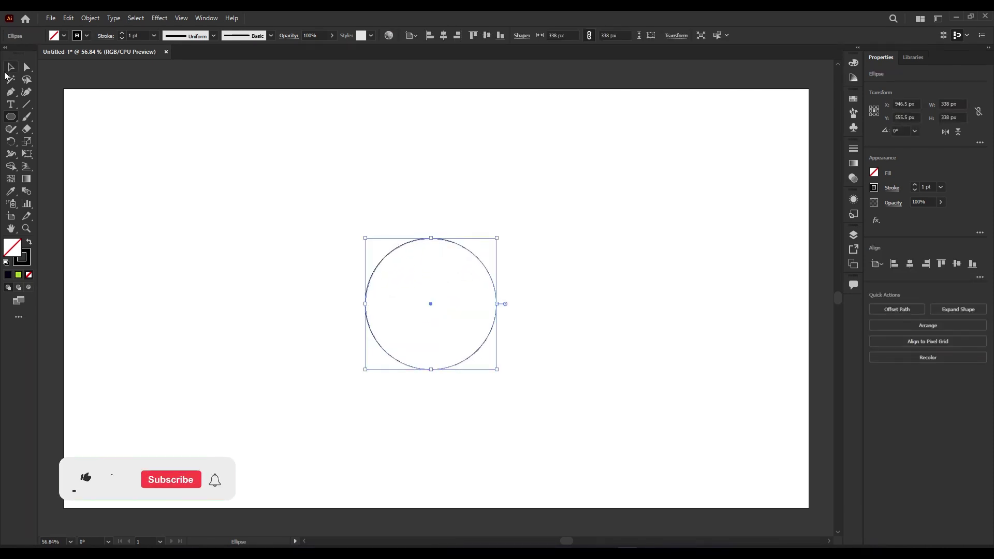
click(10, 67)
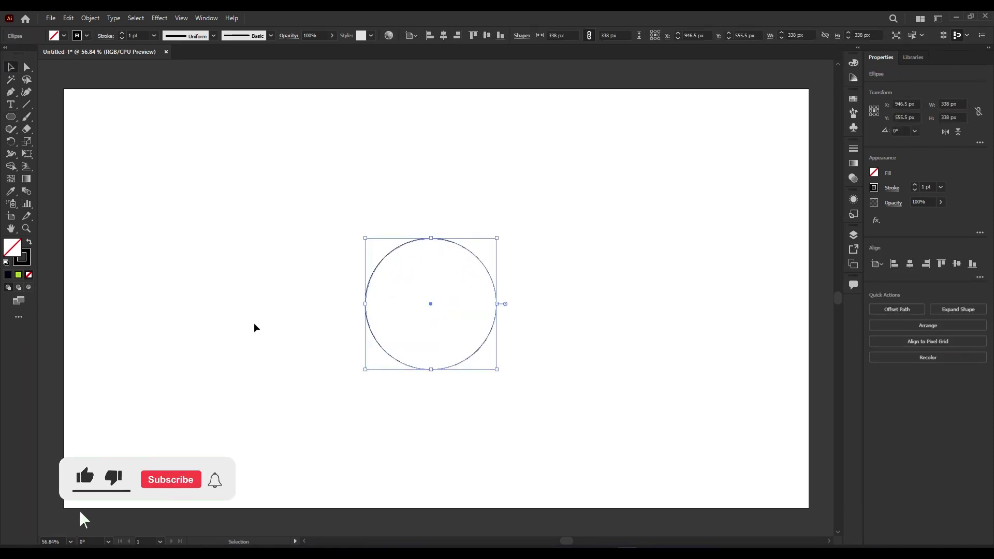
click(68, 18)
click(78, 71)
click(68, 18)
click(88, 114)
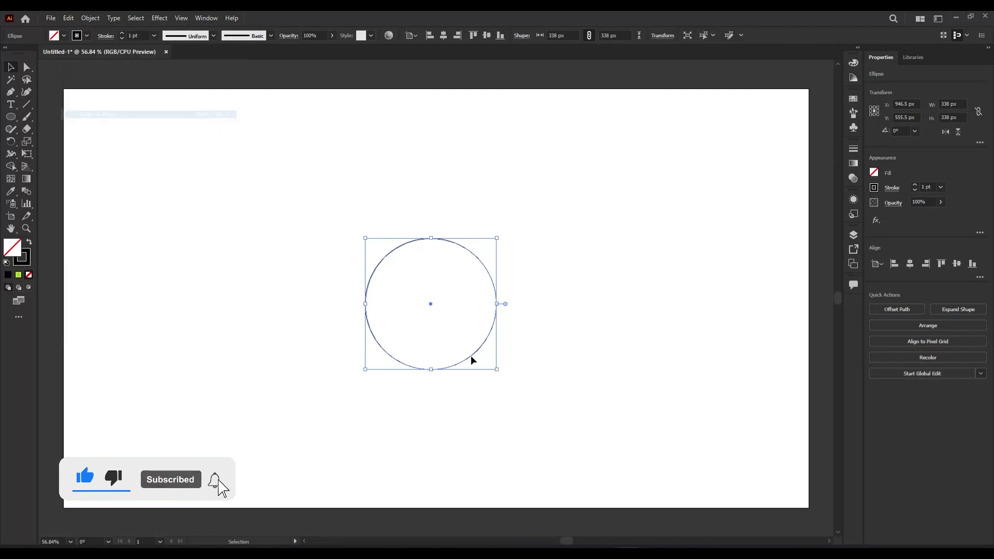
drag(496, 369, 460, 332)
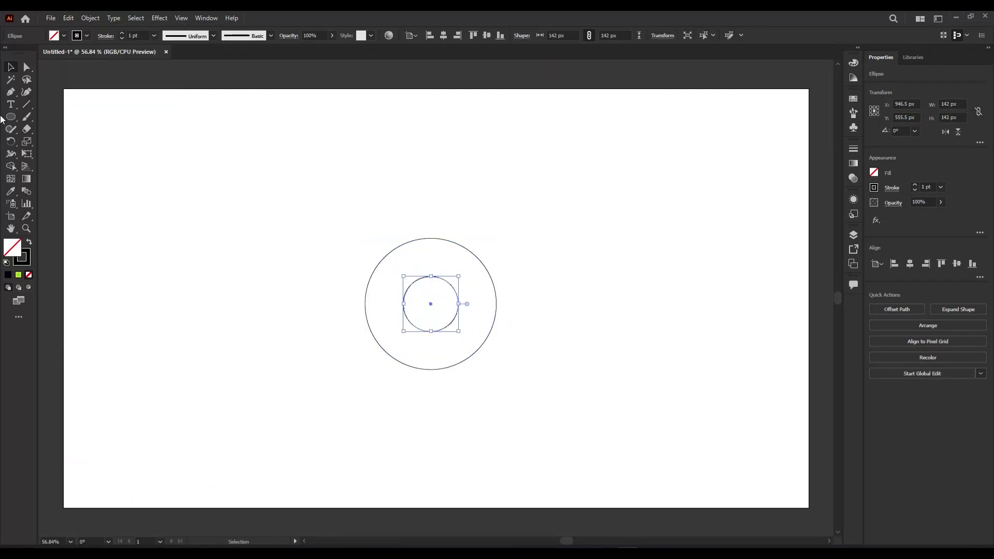
Duplicate the small circle in place and scale the copy proportionally leftward to the large circle's edge, about 240 px wide
click(69, 18)
click(70, 19)
click(70, 19)
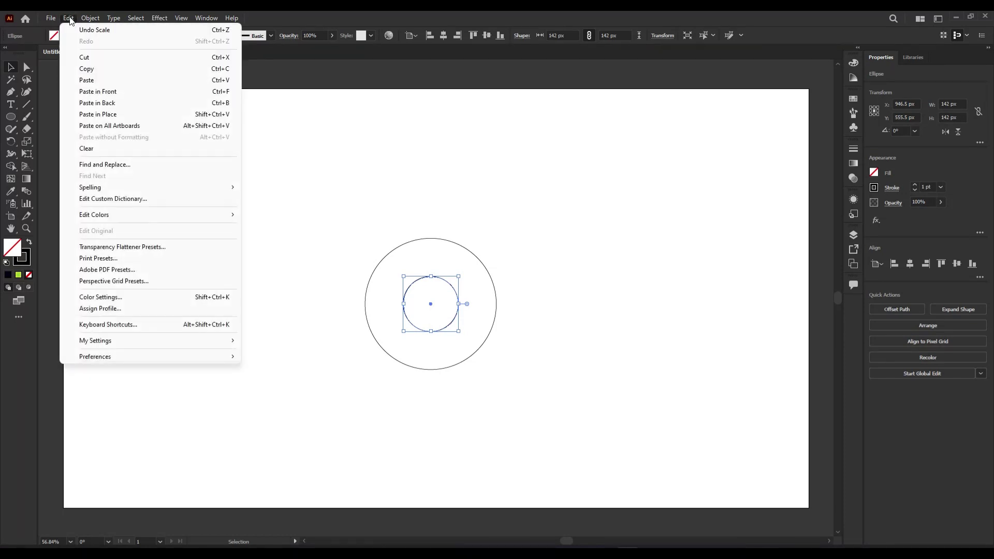
click(127, 114)
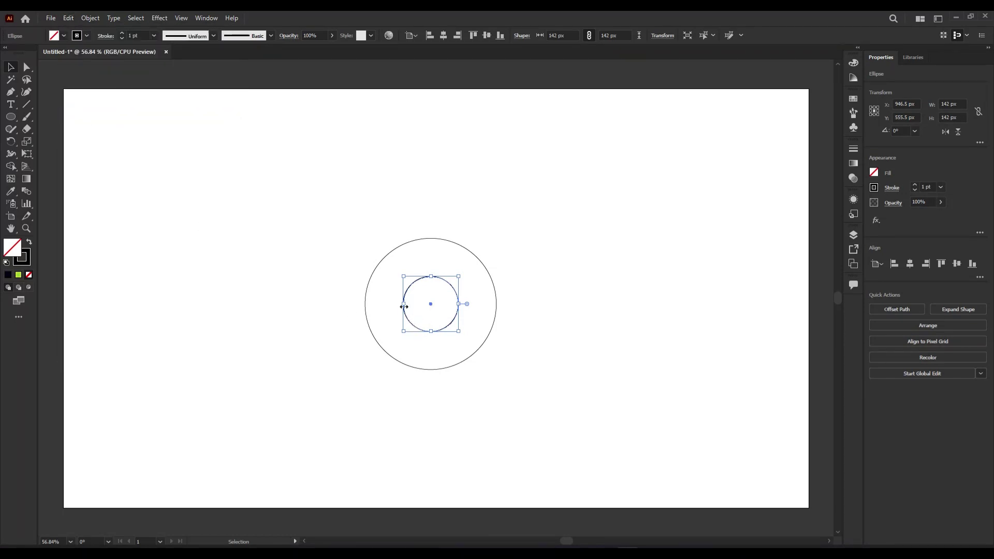
drag(404, 306, 365, 300)
click(305, 325)
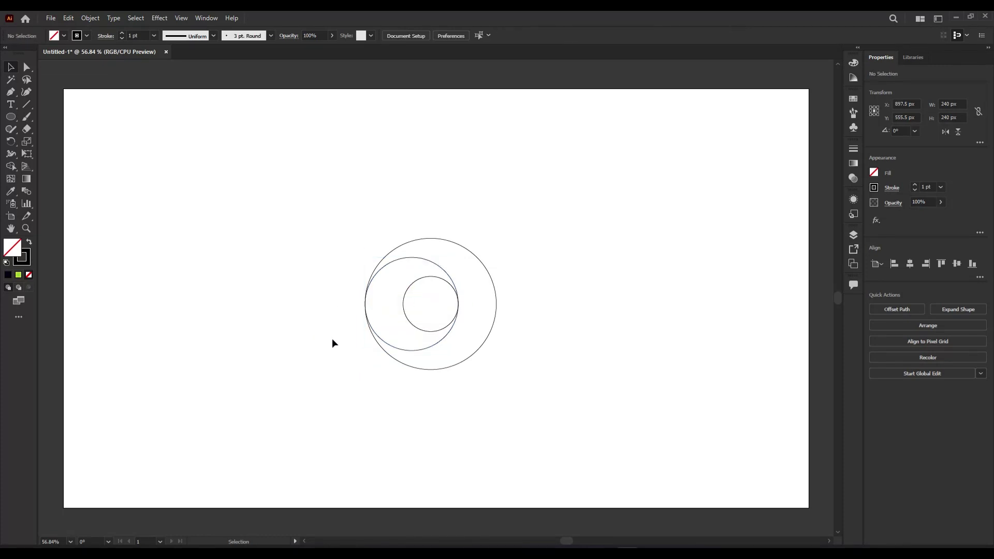
Duplicate the small circle in place and scale the copy proportionally upward until it meets the large circle's top edge
click(407, 294)
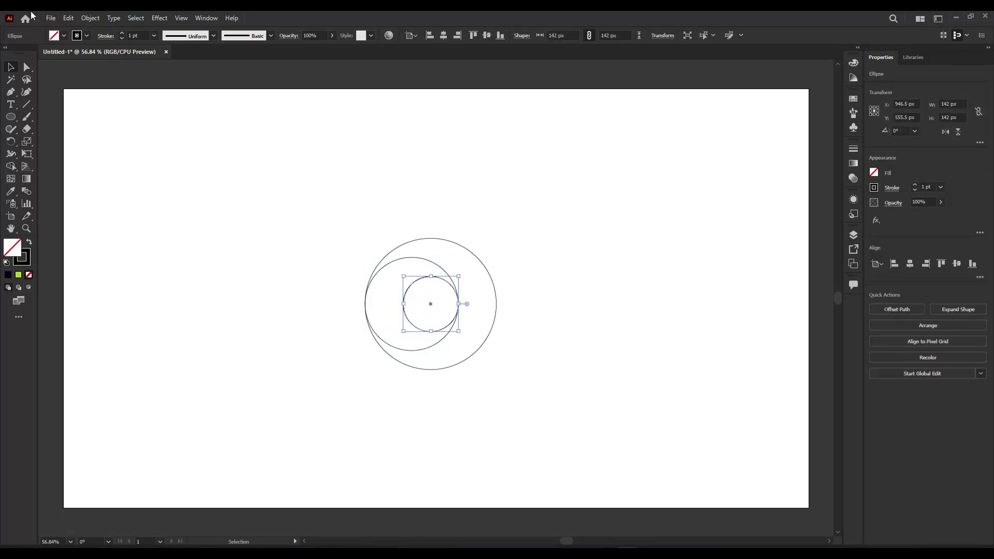
click(68, 17)
click(86, 66)
click(68, 17)
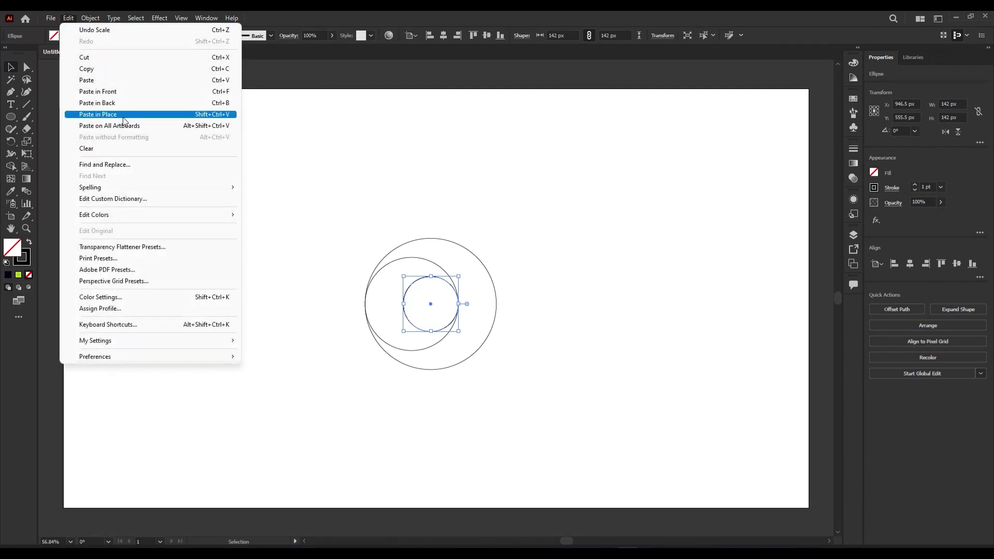
click(86, 114)
drag(433, 277, 431, 239)
click(400, 332)
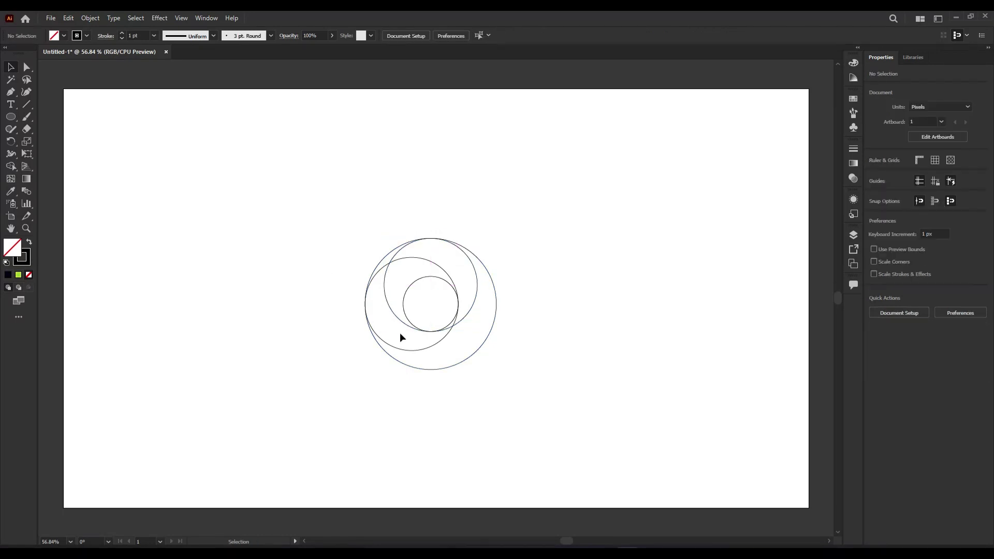
Duplicate the small circle in place and scale the copy proportionally rightward until it meets the large circle's edge
click(411, 286)
click(68, 17)
click(86, 68)
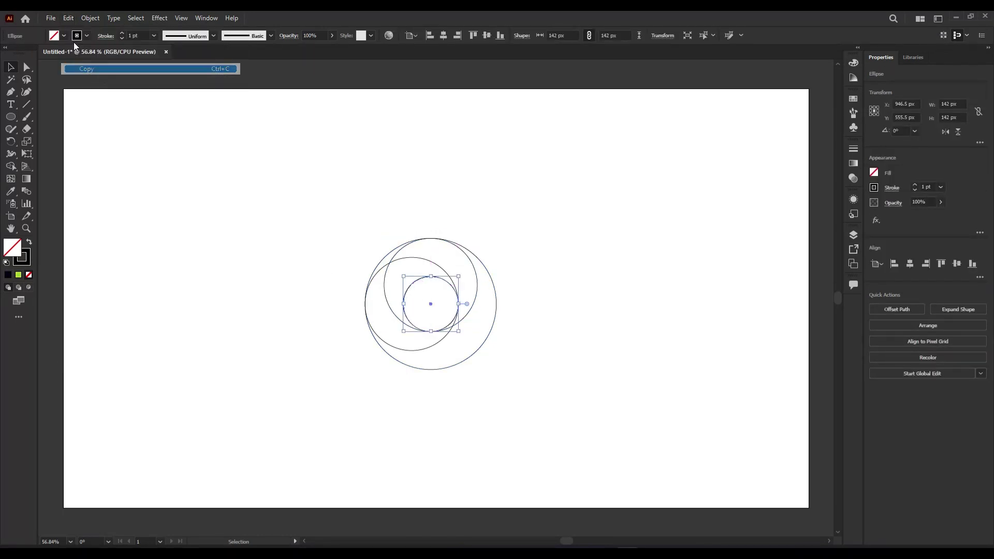
click(69, 19)
click(126, 103)
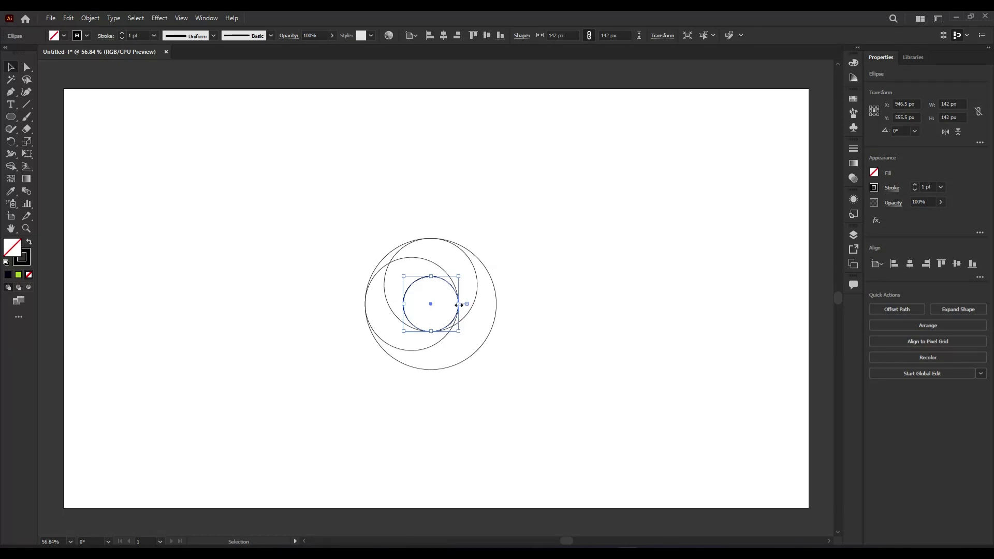
drag(460, 305, 498, 310)
click(189, 251)
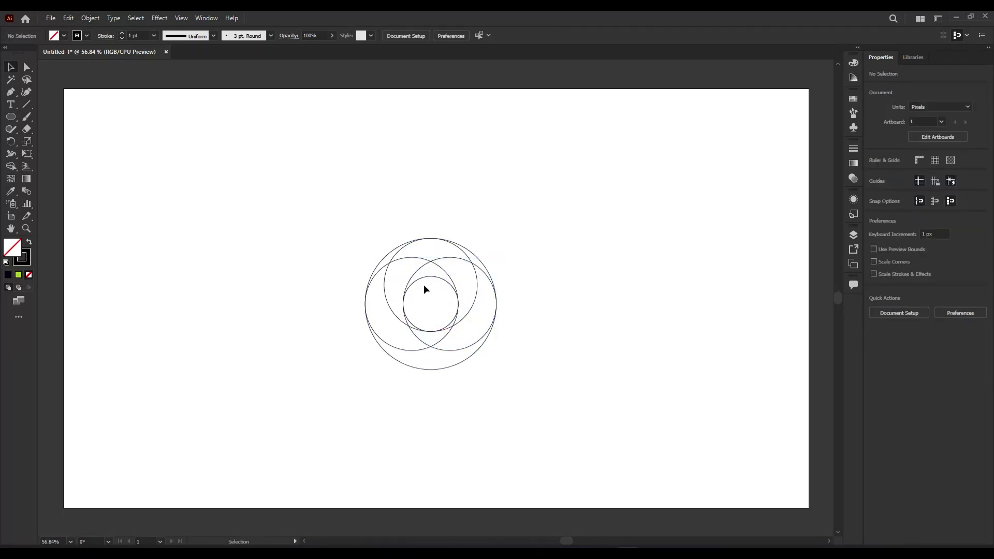
Duplicate the small circle in place and scale the copy proportionally downward to the large circle's bottom edge, about 240 px wide
click(424, 280)
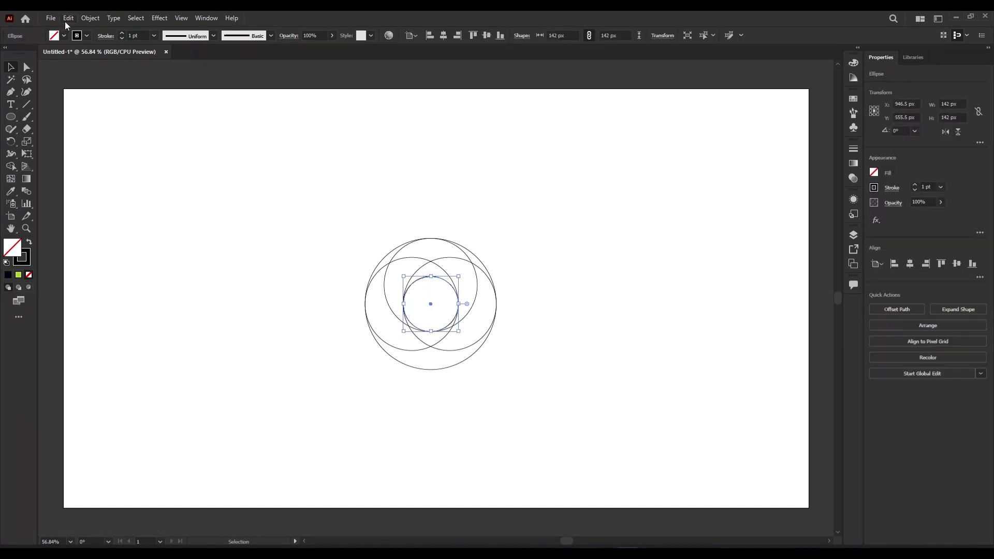
click(68, 18)
click(101, 69)
click(68, 18)
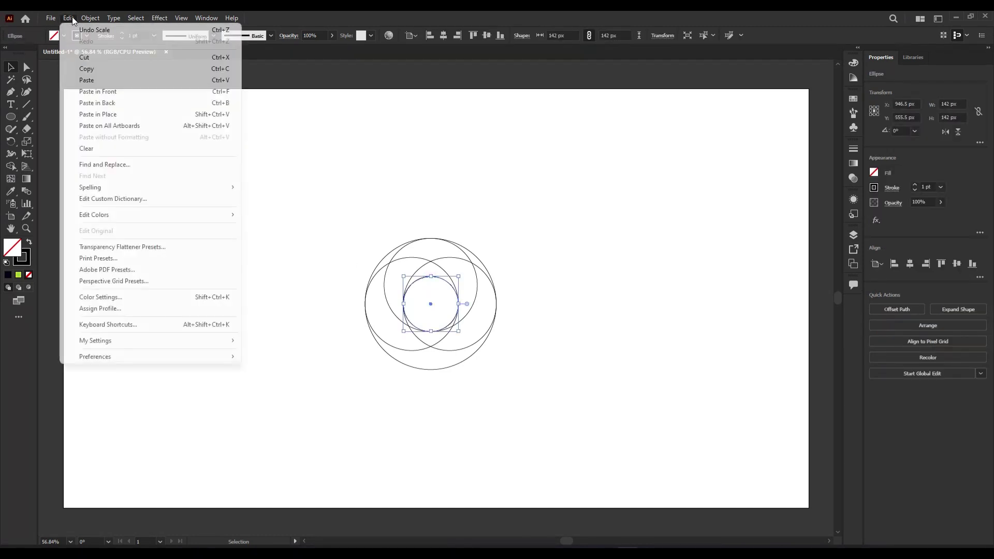
click(133, 114)
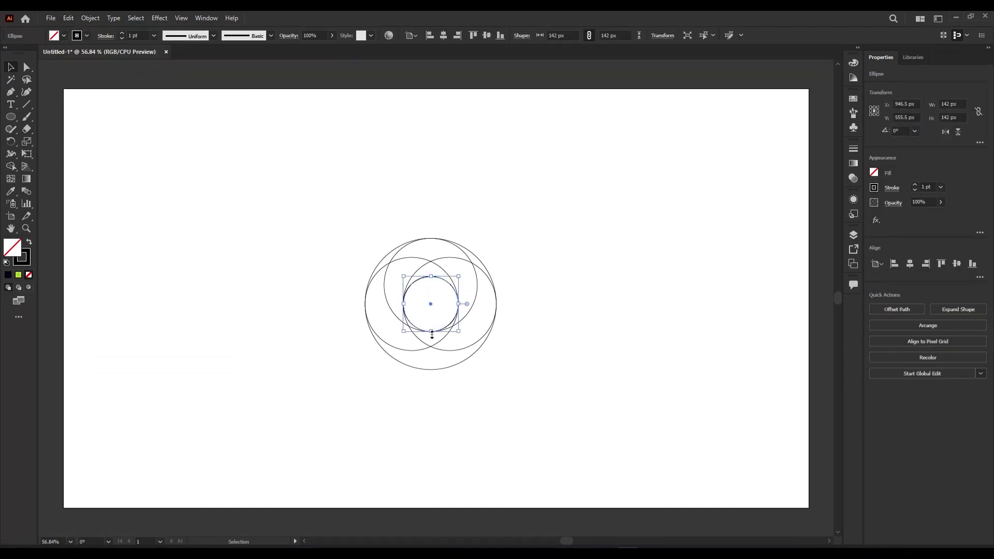
drag(432, 334, 432, 370)
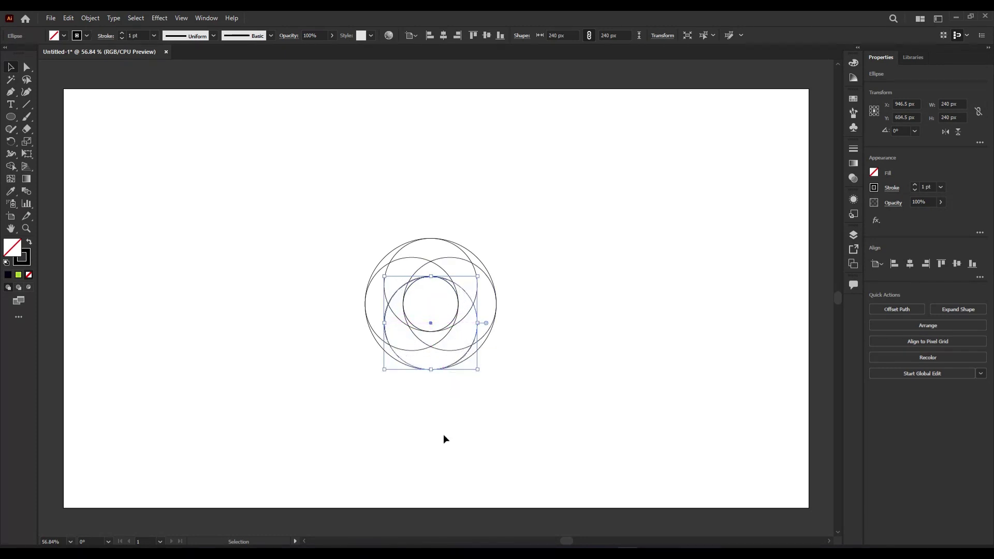
click(443, 435)
Select all the circles and merge the upper-left regions around the inner circle into one swirl shape with Shape Builder
drag(341, 222, 538, 384)
click(537, 385)
drag(358, 237, 511, 365)
key(shift+m)
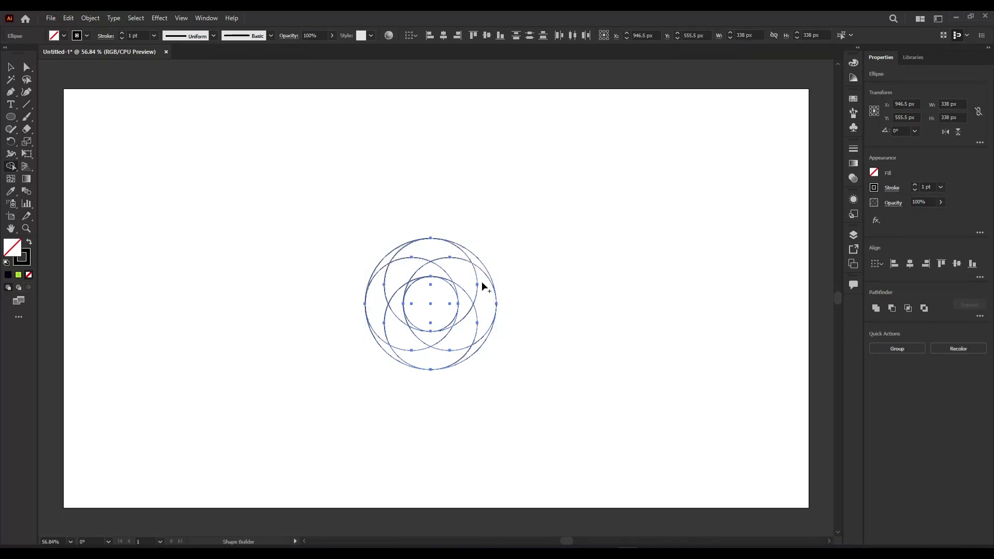
drag(473, 261, 461, 256)
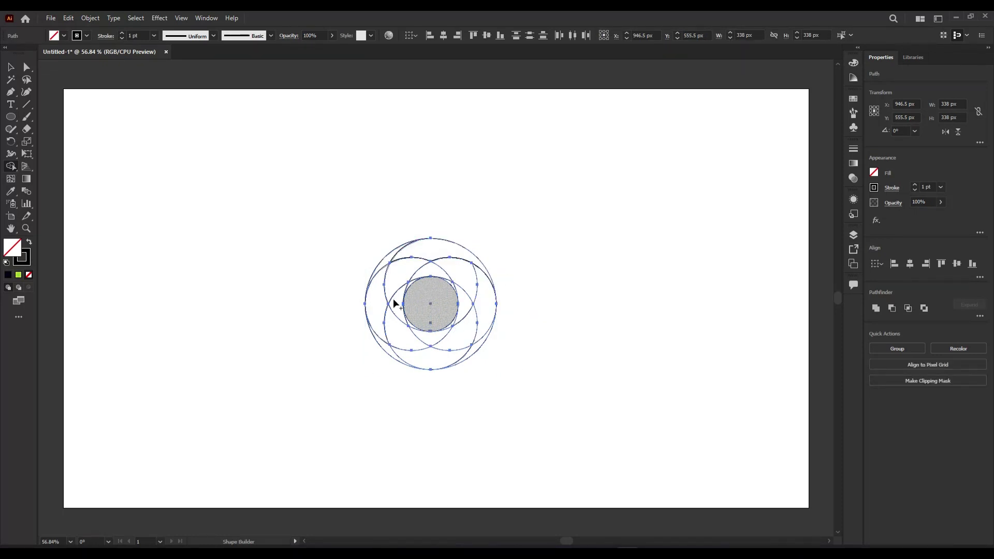
mouse_move(384, 293)
mouse_down()
mouse_move(390, 265)
mouse_move(400, 340)
mouse_move(403, 333)
mouse_up()
key(v)
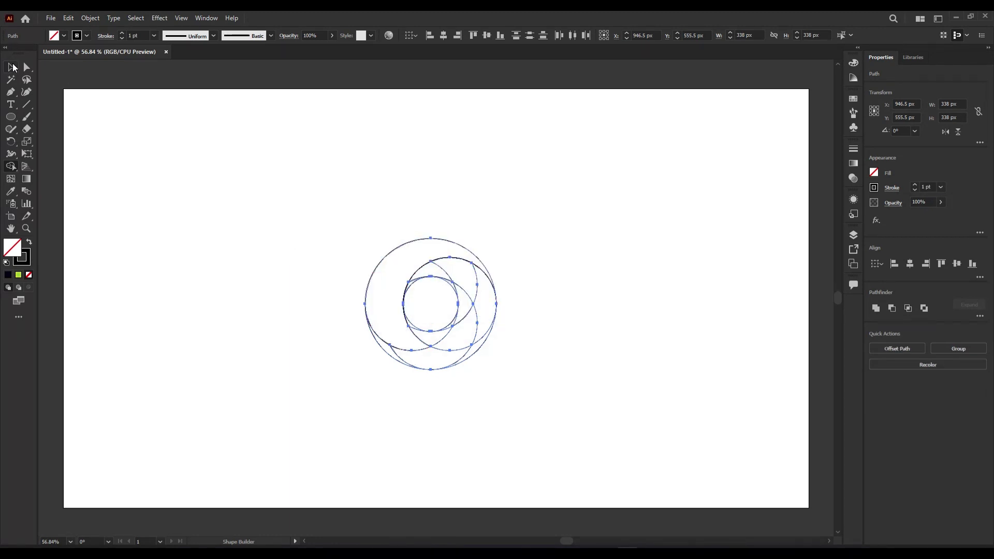
Enlarge the whole artwork from its center to about 605 px and merge the remaining lower-right regions into a second swirl
drag(293, 211, 559, 407)
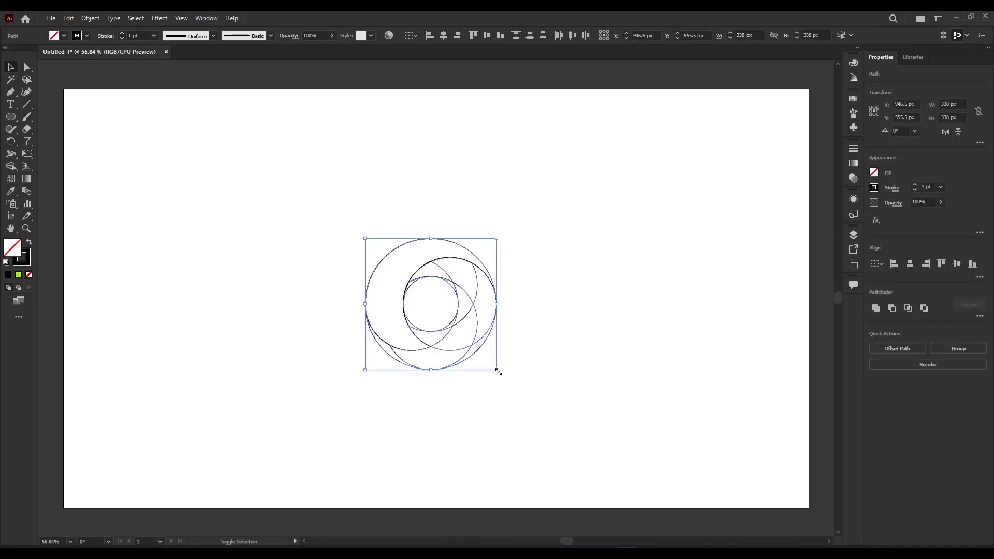
drag(497, 371, 548, 435)
click(11, 167)
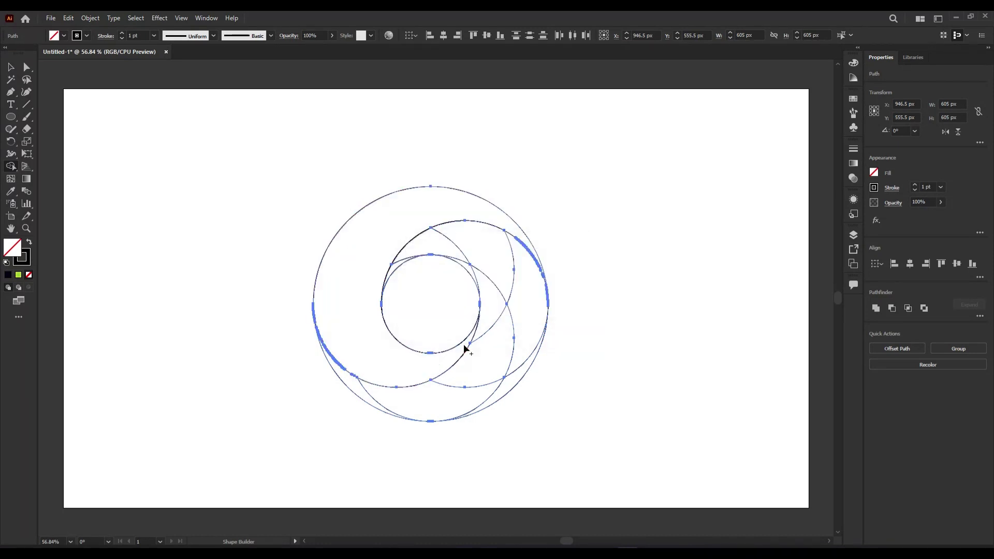
mouse_move(397, 264)
mouse_down()
mouse_move(433, 251)
mouse_move(466, 258)
mouse_move(524, 333)
mouse_move(500, 302)
mouse_move(486, 406)
mouse_up()
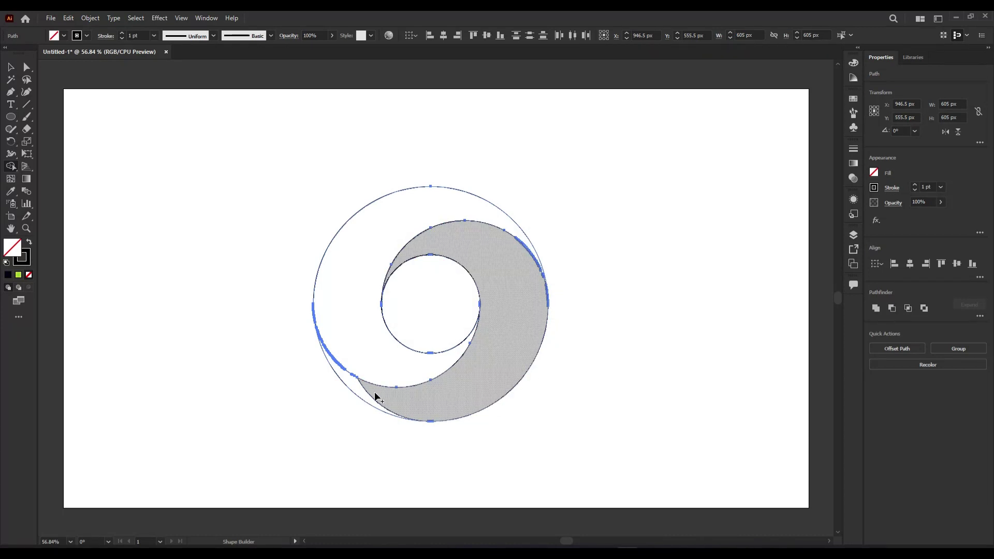
drag(375, 395, 360, 392)
click(11, 67)
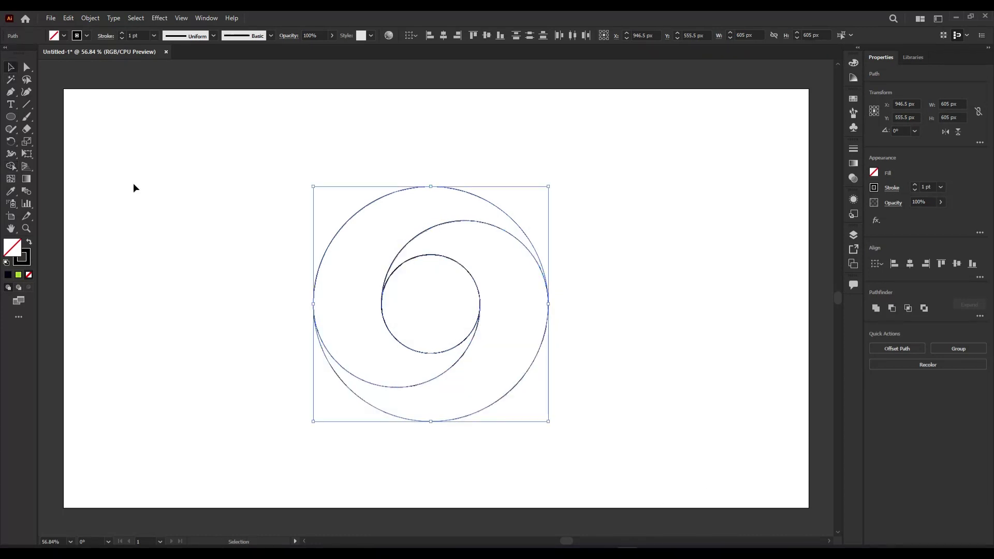
Move the duplicate circles stacked in the swirl's center out to the right of the artwork and delete them
click(150, 214)
click(430, 354)
drag(333, 348, 213, 337)
click(220, 336)
drag(406, 346, 643, 368)
click(657, 369)
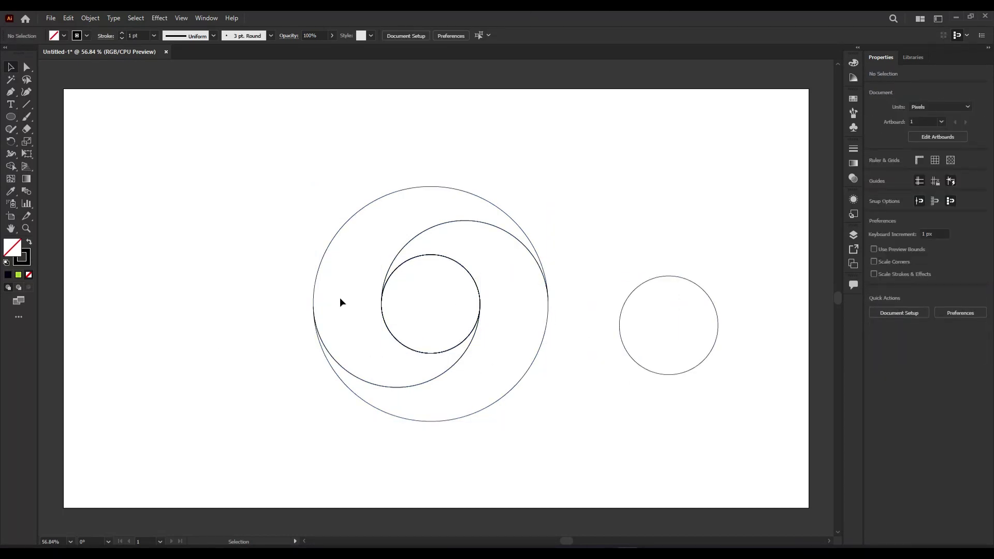
drag(421, 356, 663, 365)
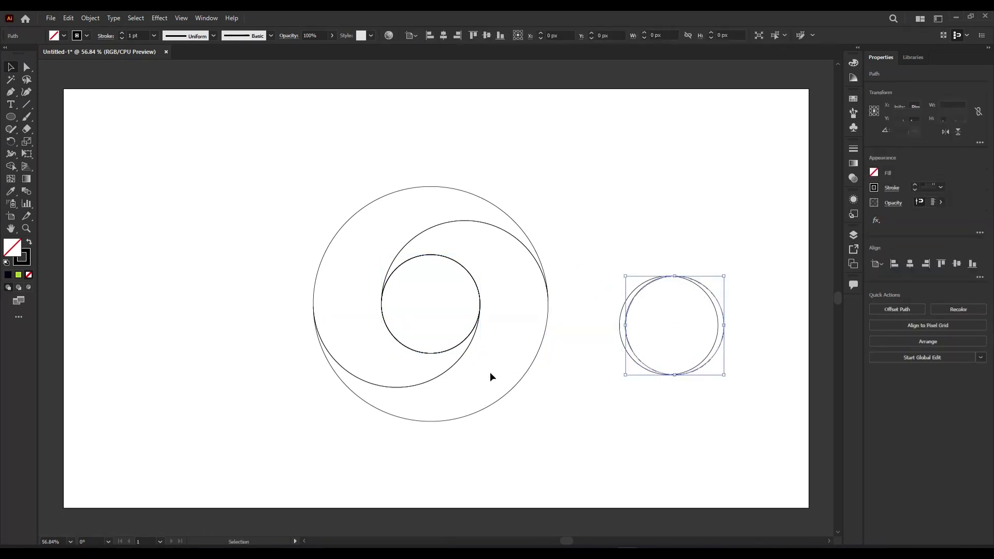
drag(433, 354, 675, 364)
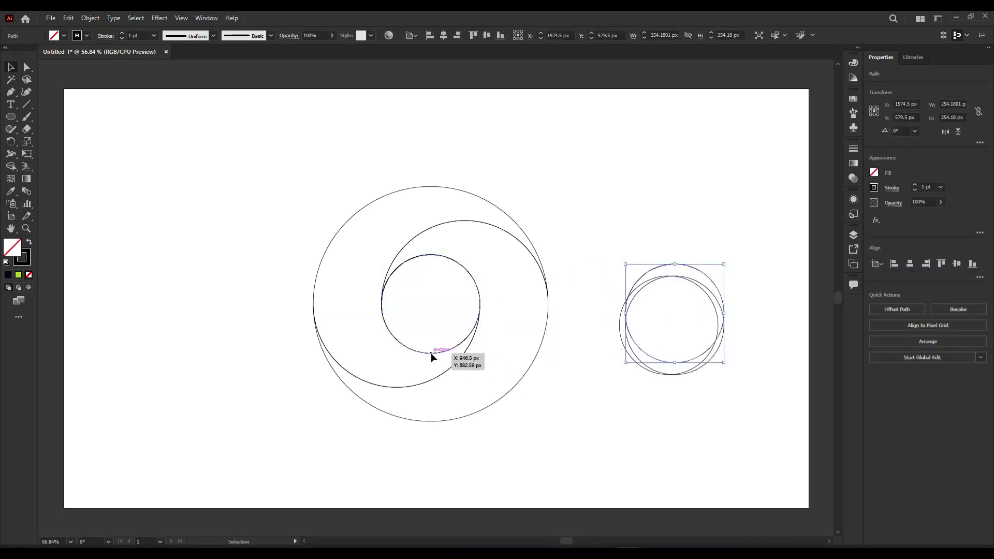
drag(431, 353, 651, 375)
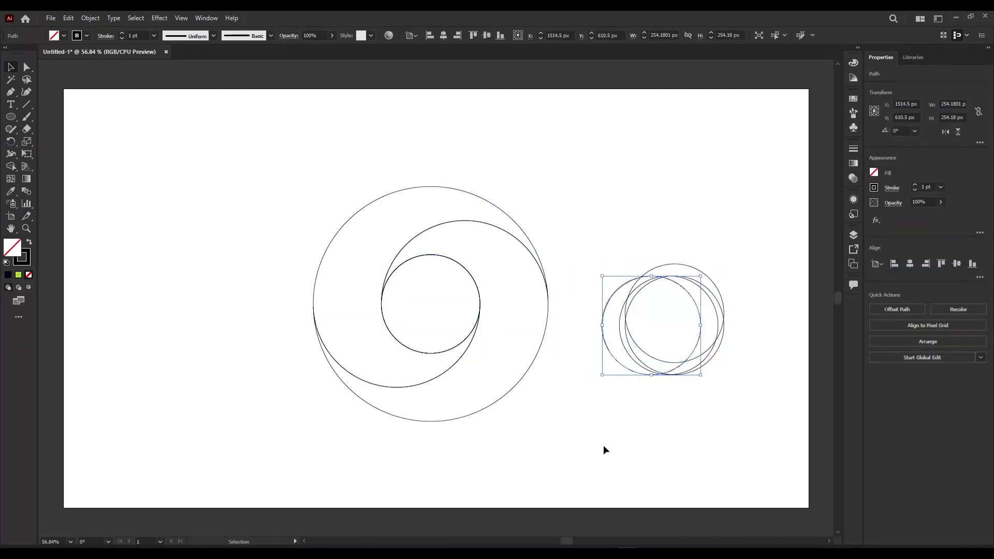
drag(598, 275, 725, 397)
key(Delete)
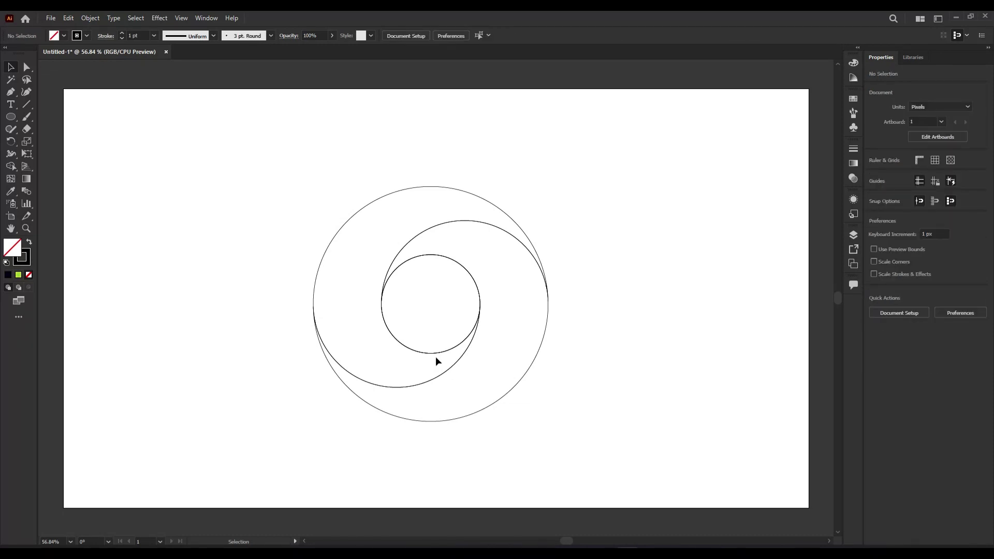
Select the whole swirl artwork, duplicate it in place and rotate the copy 45° clockwise
drag(284, 202, 580, 429)
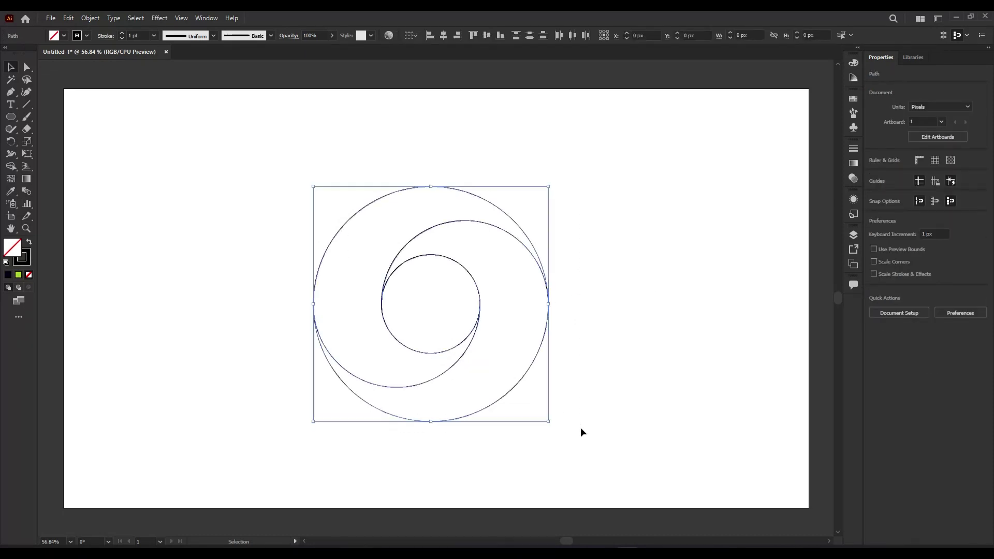
click(68, 18)
click(87, 68)
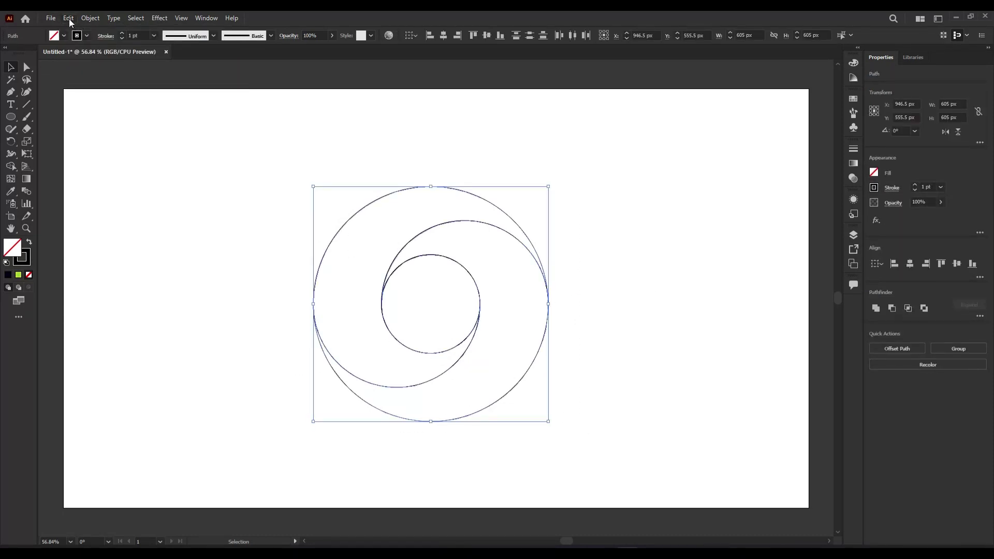
click(69, 18)
click(124, 114)
drag(577, 226, 549, 260)
Duplicate the rotated swirl artwork in place and rotate the new copy a further 45° clockwise
click(68, 18)
click(87, 68)
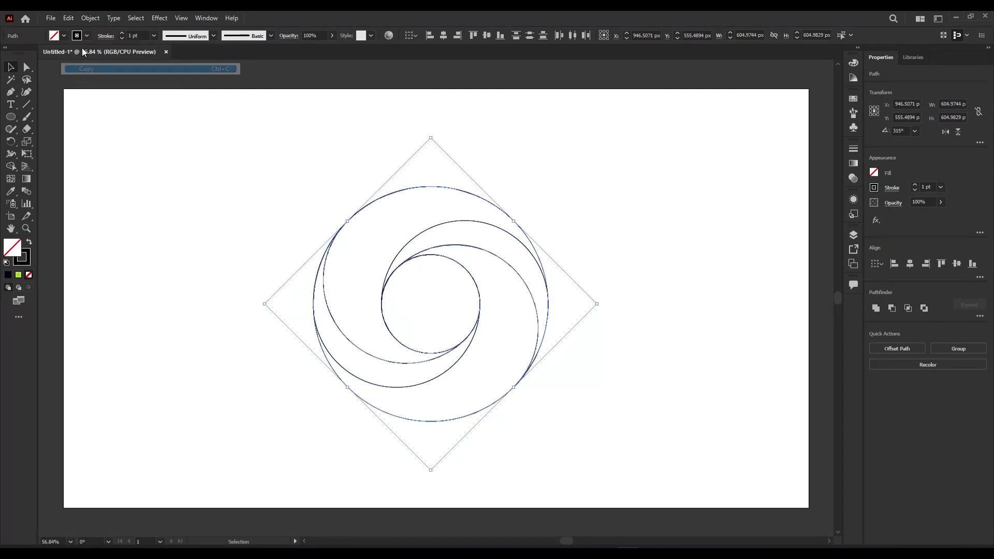
click(68, 18)
click(124, 115)
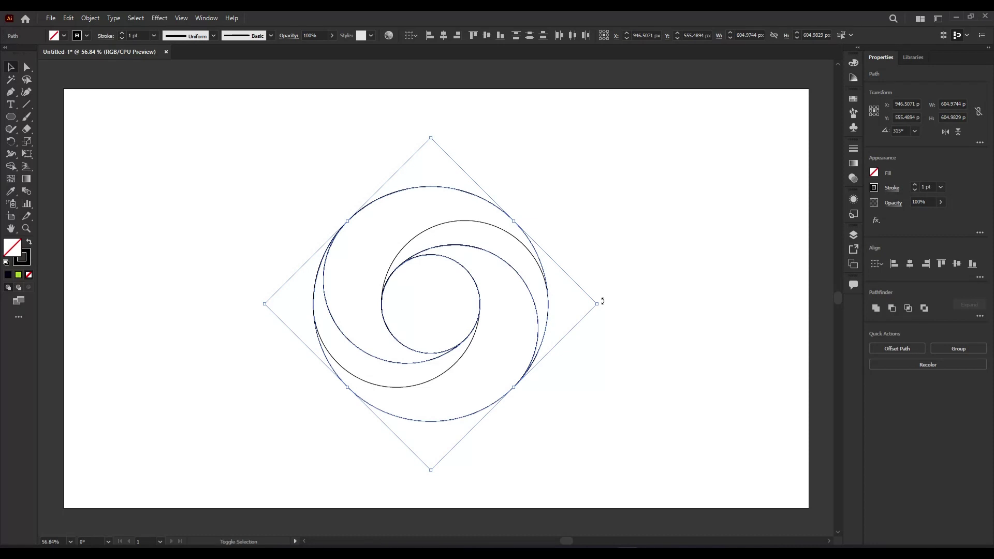
drag(603, 301, 597, 384)
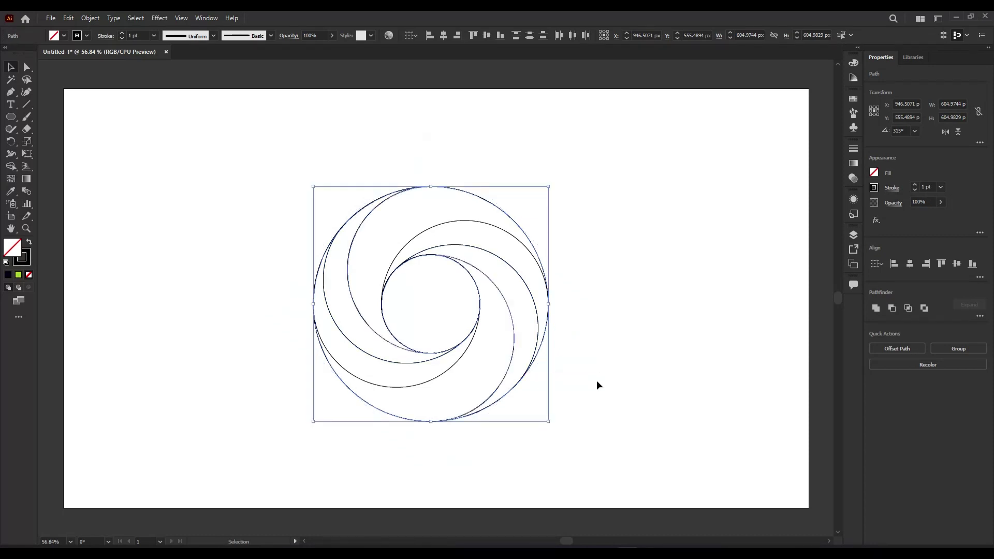
Duplicate the latest swirl copy in place once more and rotate it another 45° clockwise to complete the evenly spaced arcs
click(69, 18)
click(98, 70)
click(70, 19)
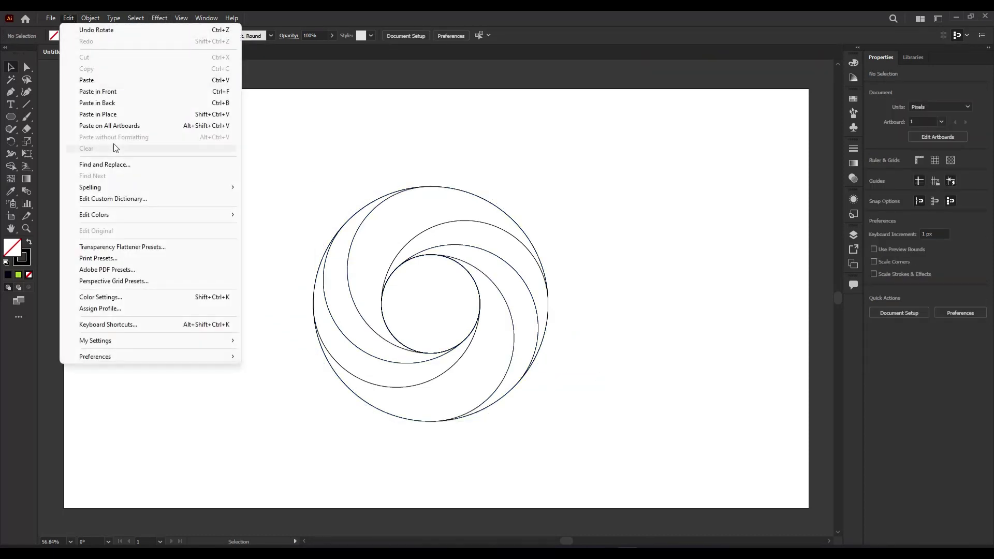
click(122, 114)
drag(552, 183, 586, 259)
click(604, 236)
Select the whole swirl artwork and build the crescent segment just right of the center hole with Shape Builder
drag(267, 185, 569, 424)
click(13, 170)
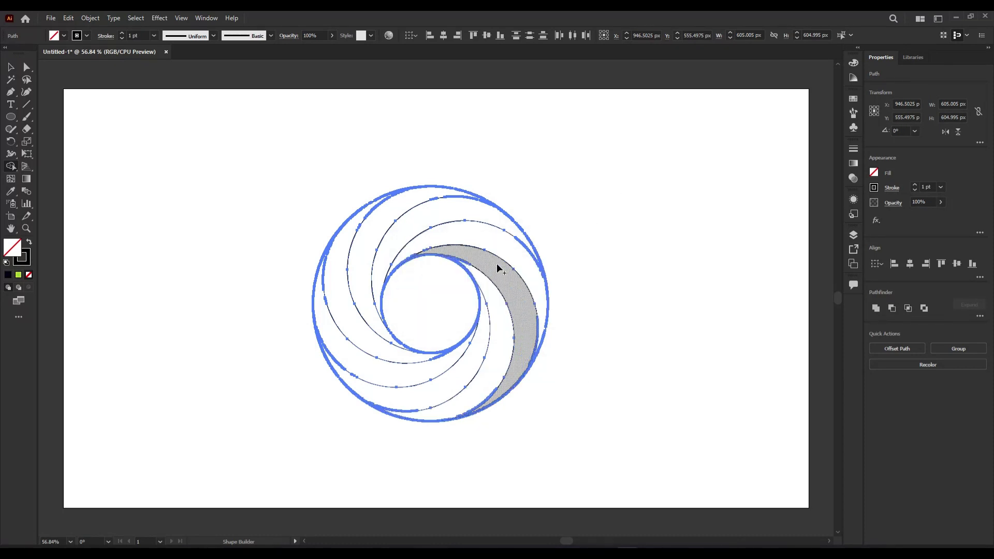
click(498, 267)
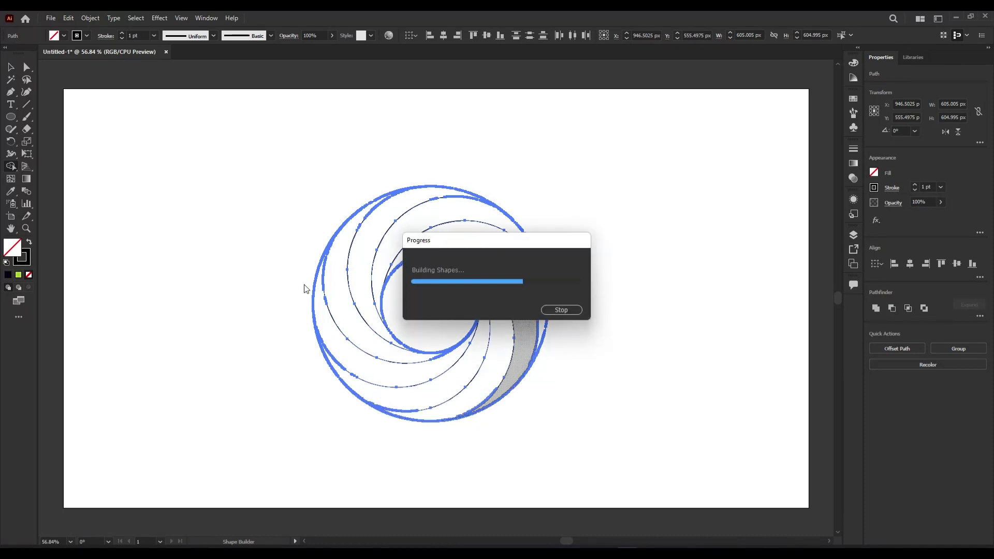
key(v)
click(181, 259)
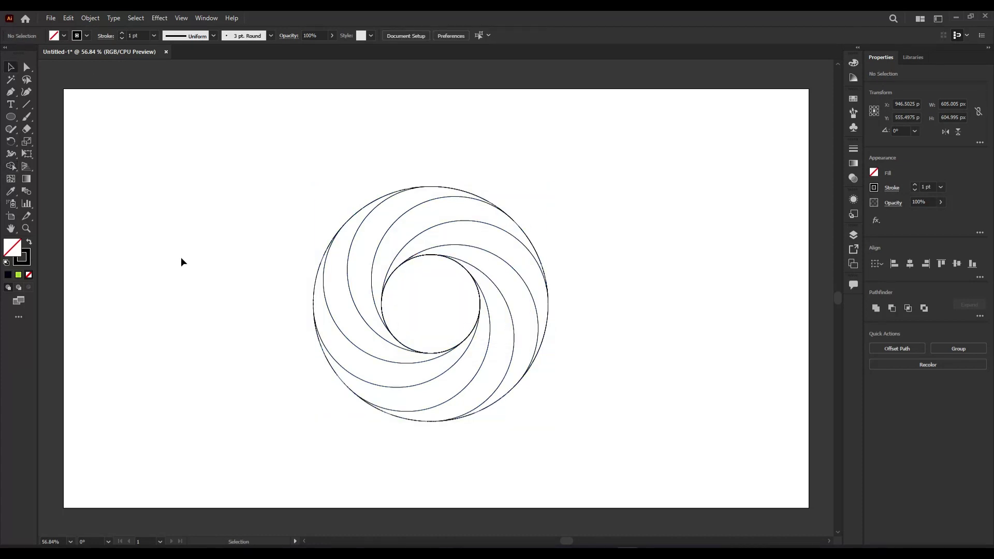
Remove the stroke from the whole swirl and fill it with the white-to-black linear gradient
drag(276, 191, 570, 426)
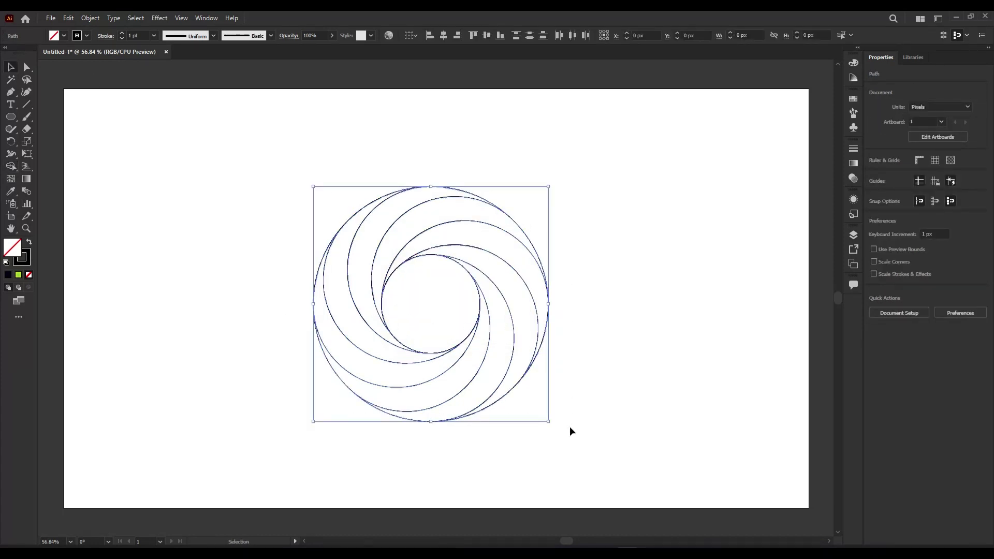
click(86, 36)
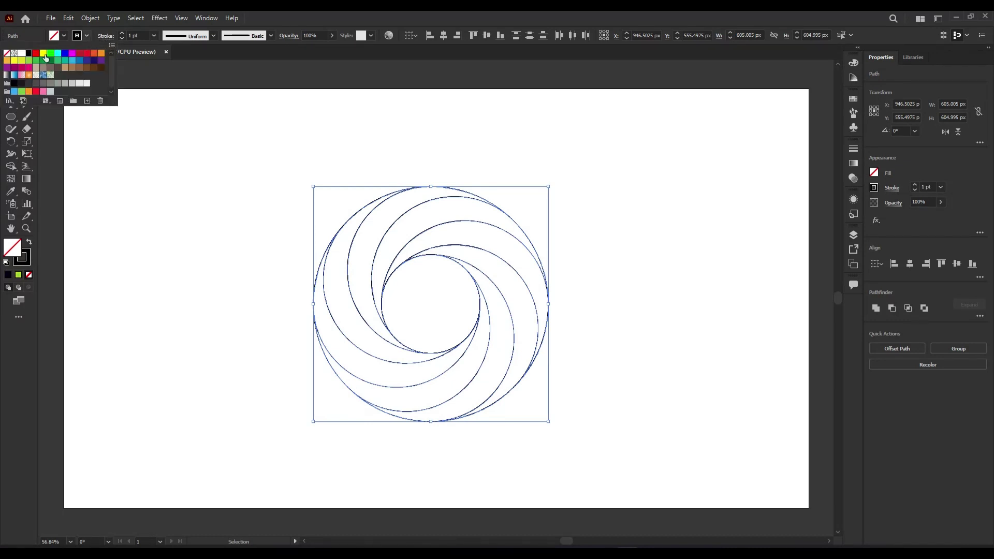
click(7, 54)
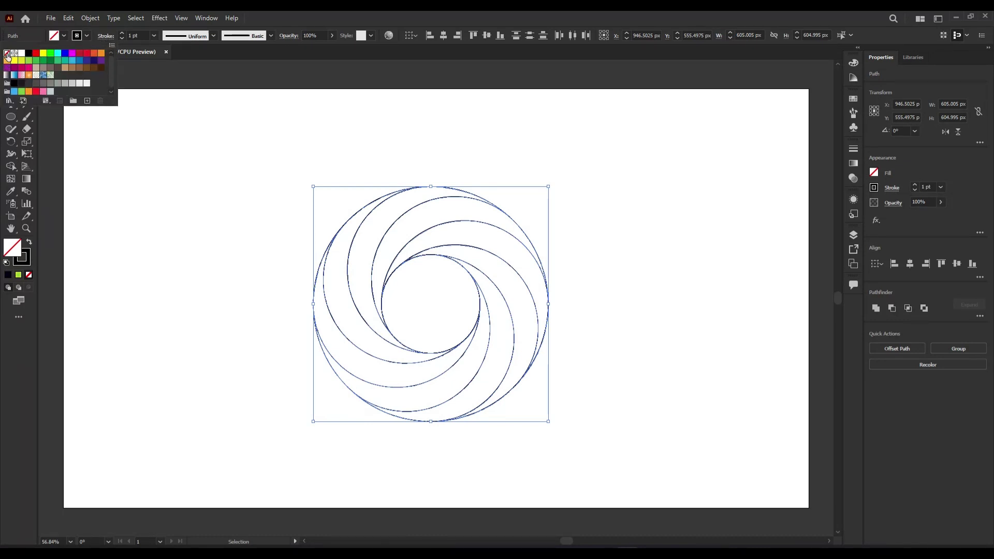
click(201, 319)
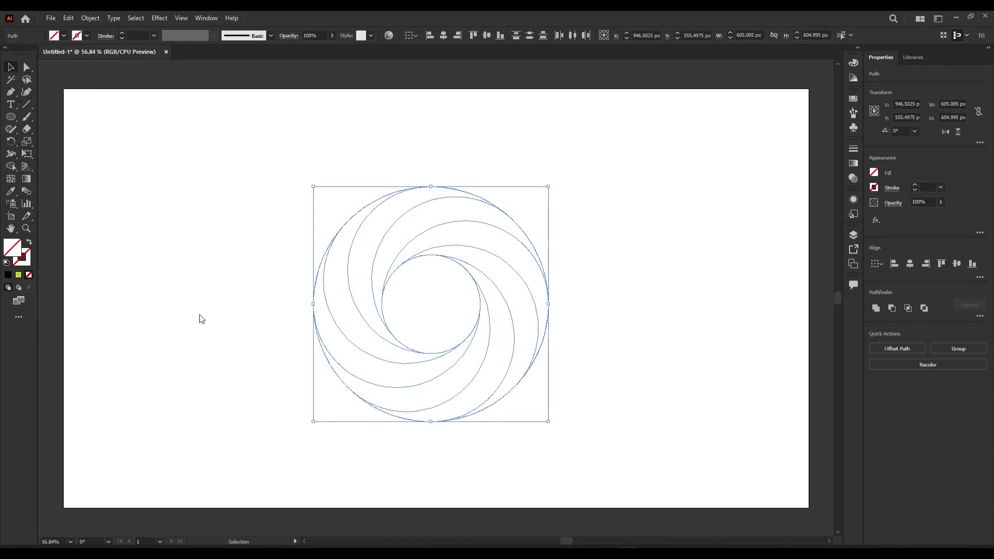
click(857, 165)
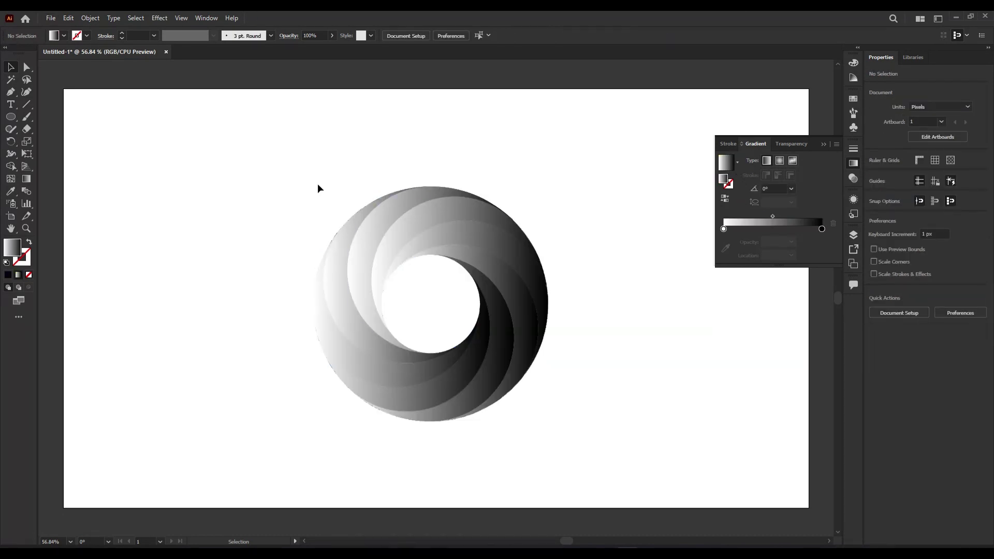
drag(282, 191, 604, 423)
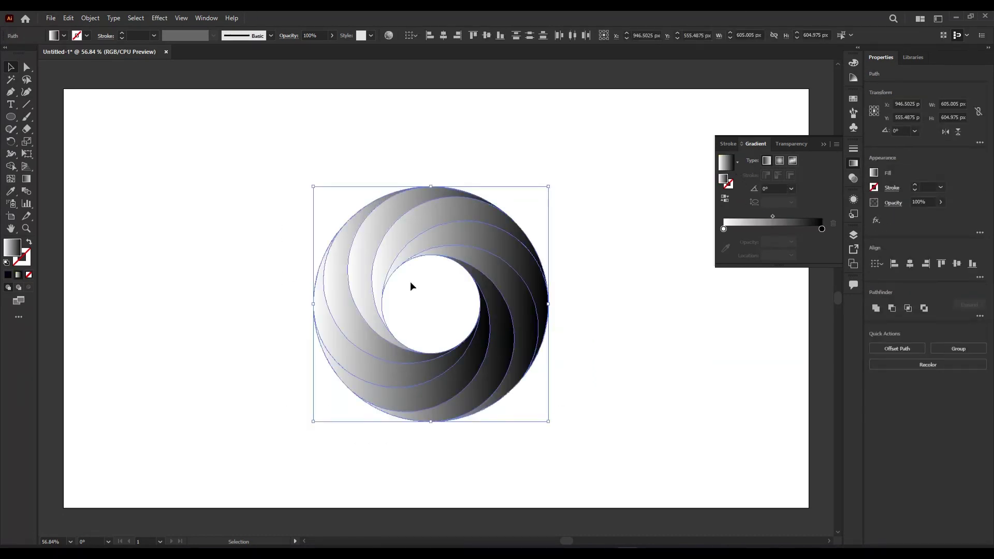
click(245, 217)
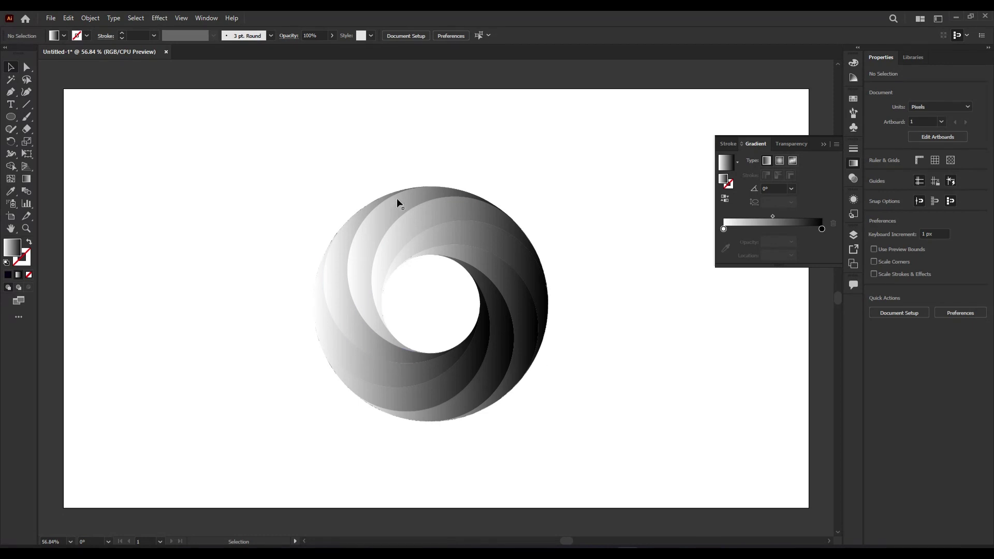
Move the gradient swirl aside toward the artboard's left edge and delete the leftover shapes at its original position
drag(333, 206, 243, 408)
drag(298, 188, 591, 429)
key(Delete)
drag(99, 183, 352, 458)
drag(267, 407, 457, 391)
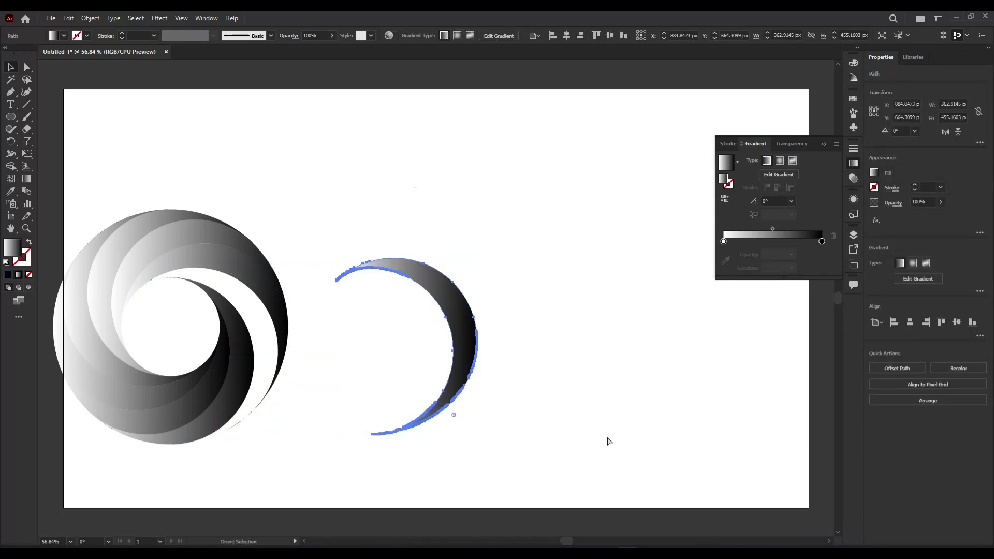
key(ctrl+z)
Move the whole swirl back near the artboard's center and recolor its gradient from yellow at the start to red-orange at the end
drag(62, 204, 316, 471)
drag(244, 397, 527, 367)
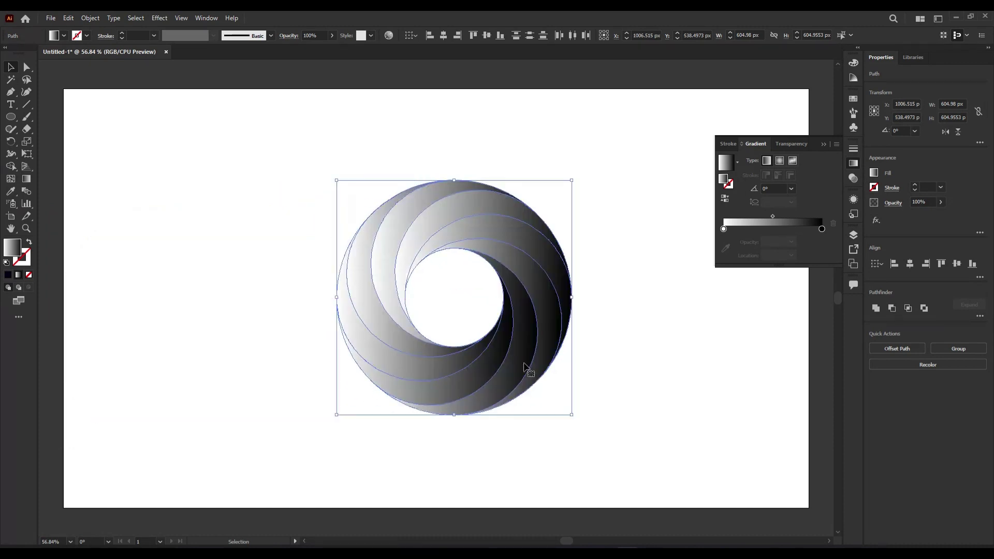
double_click(822, 229)
click(775, 262)
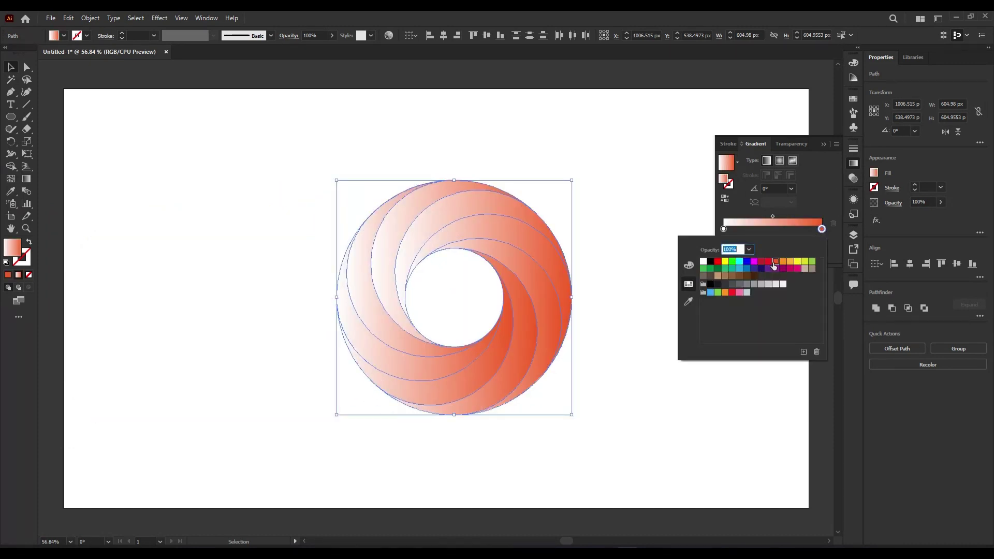
click(724, 229)
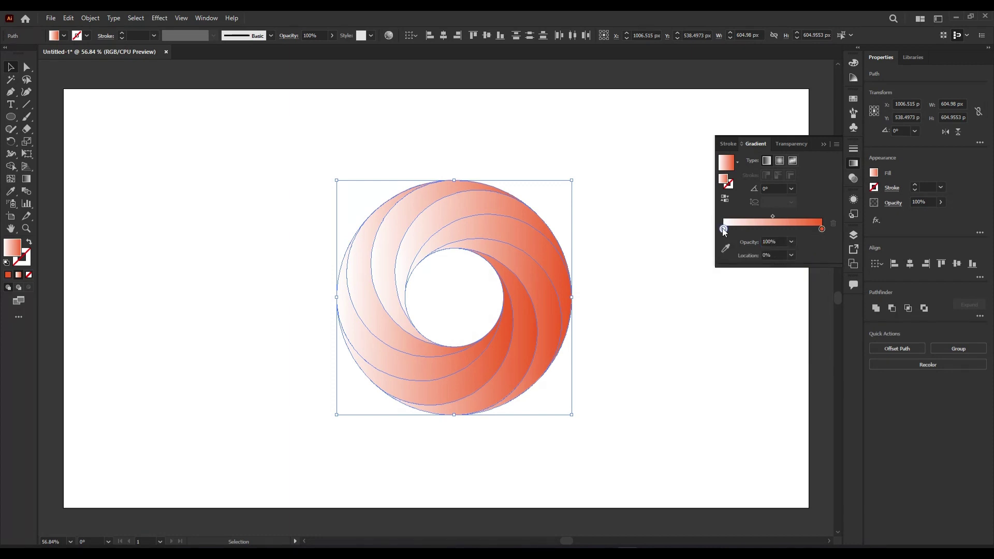
double_click(724, 229)
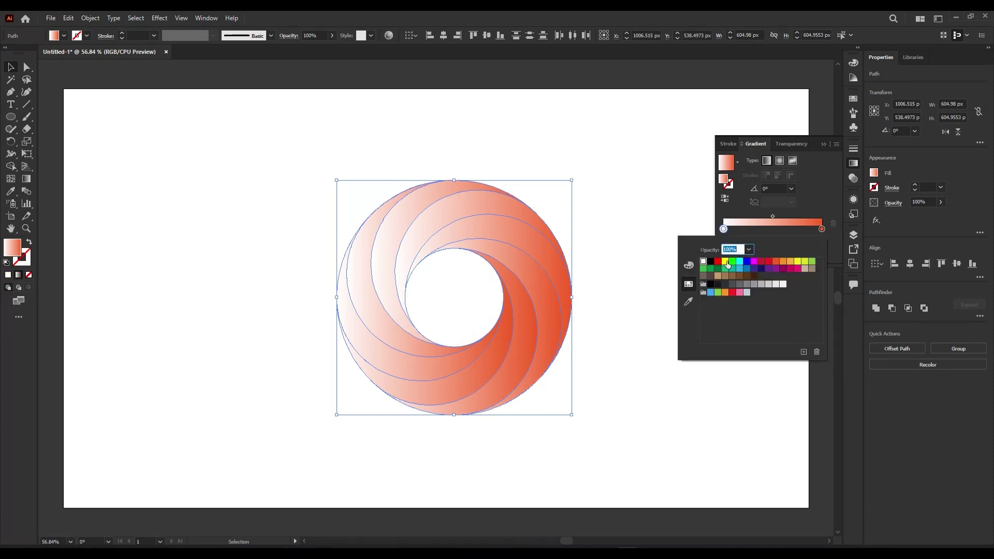
click(726, 262)
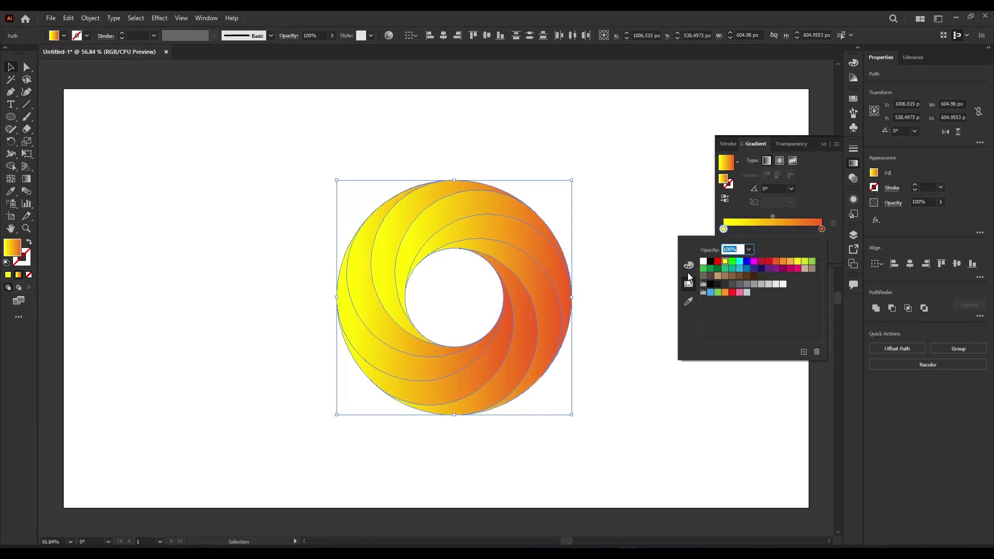
Try the radial gradient type and the reversed color order on the swirl, then restore the linear yellow-to-orange gradient
click(782, 161)
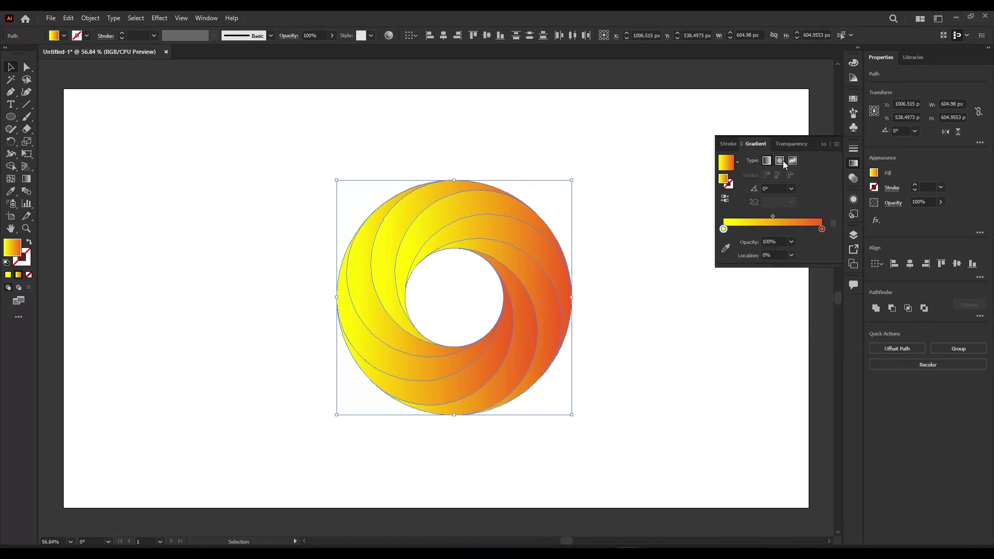
click(782, 160)
click(768, 162)
click(725, 199)
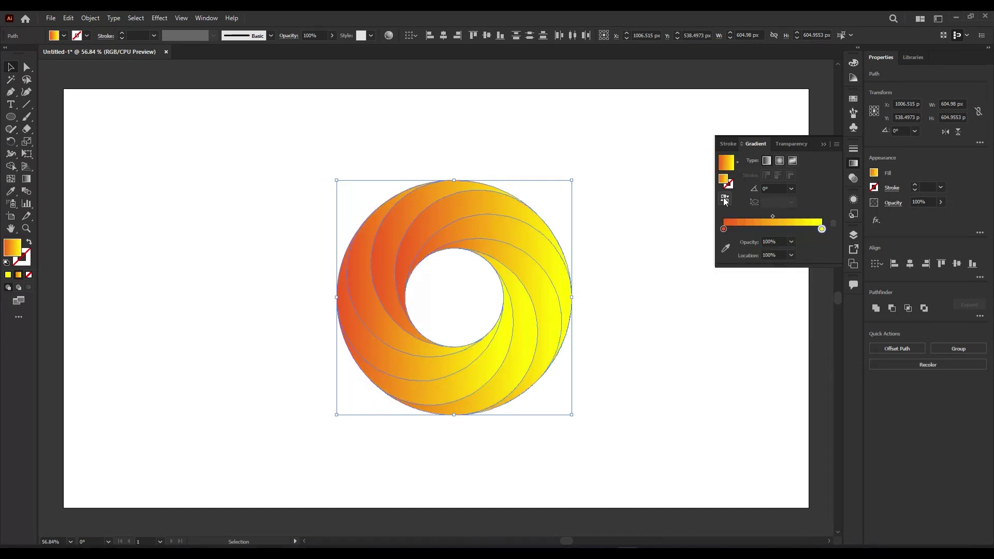
click(723, 199)
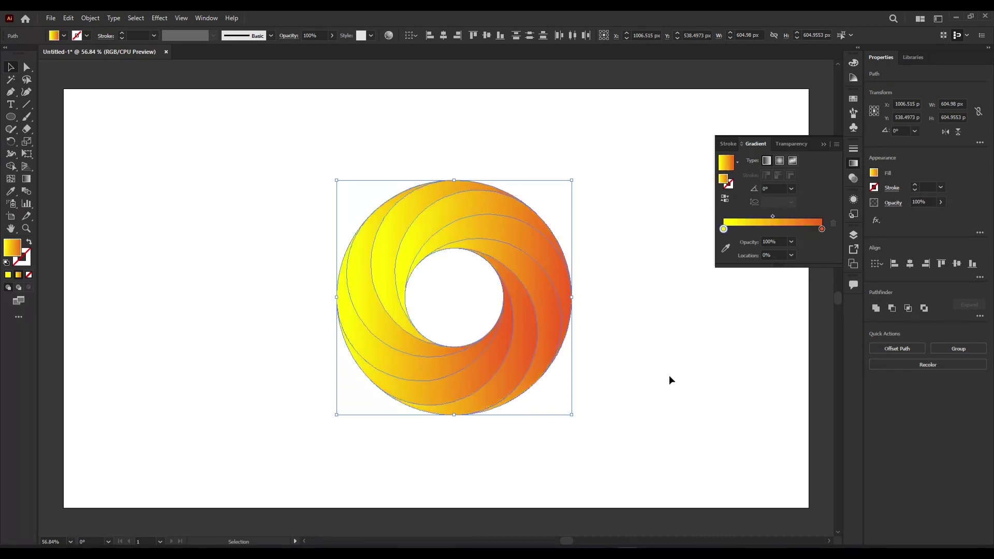
Change the gradient's pure yellow start stop to the slightly softer yellow swatch
double_click(724, 229)
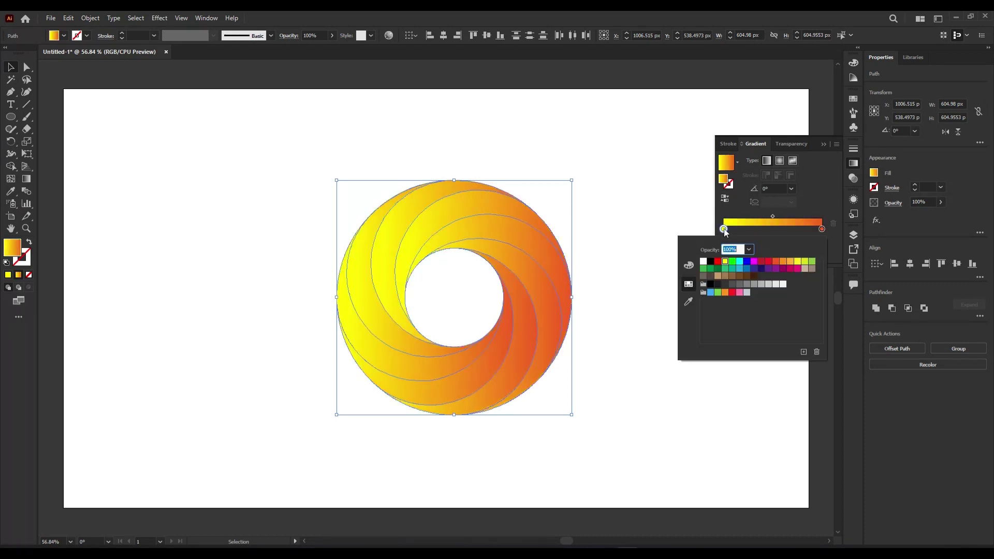
click(796, 265)
click(602, 327)
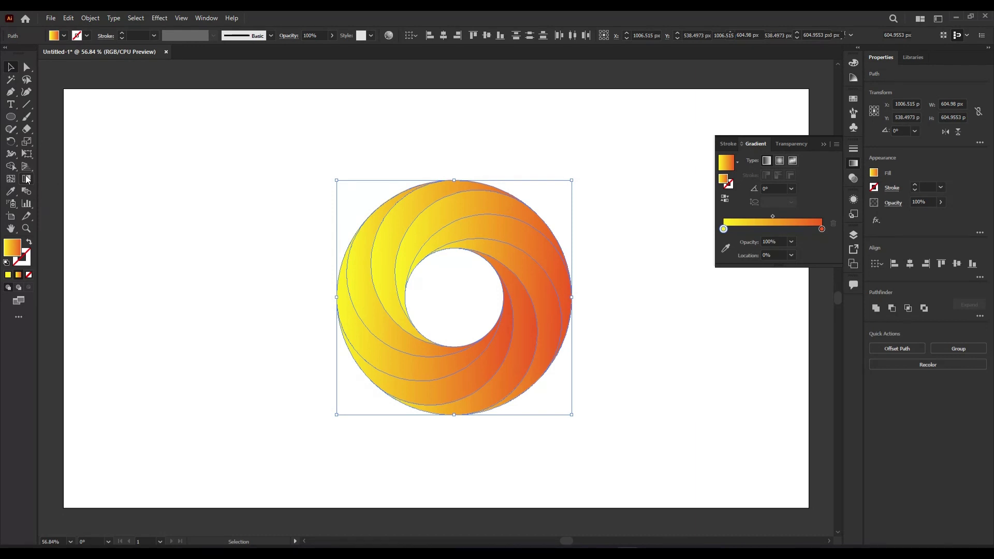
Redirect the gradient diagonally across the whole swirl with the Gradient tool, from upper right to lower left at about -123°
click(727, 201)
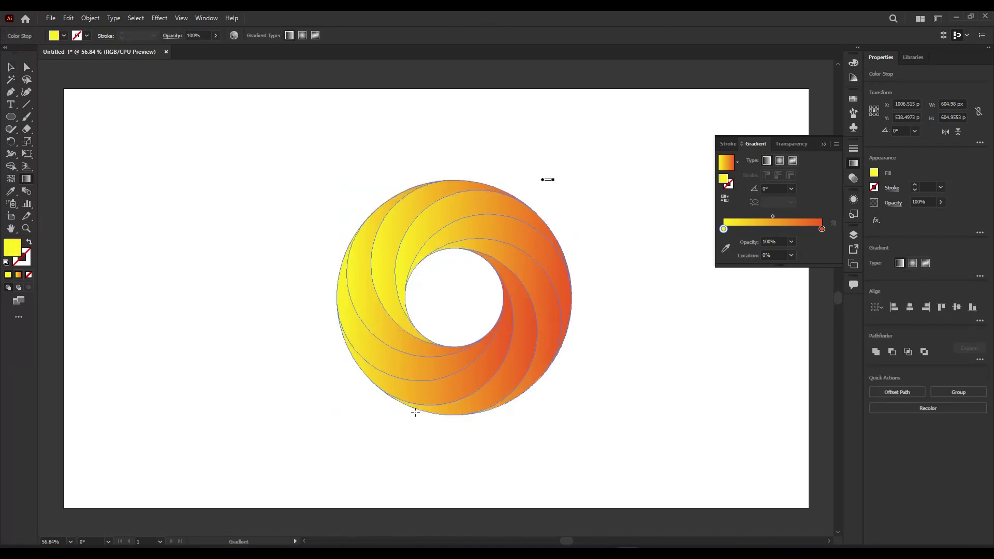
drag(550, 176, 378, 437)
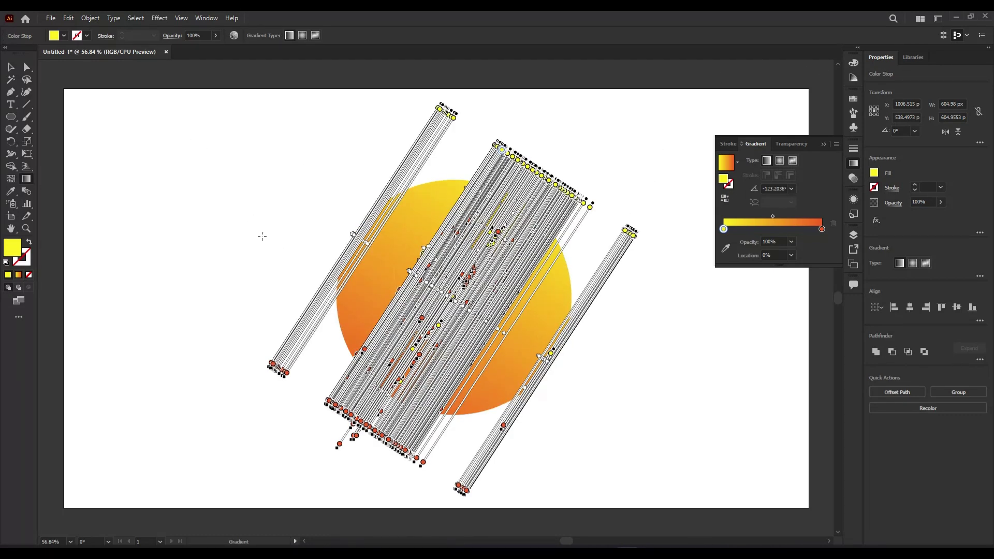
click(11, 67)
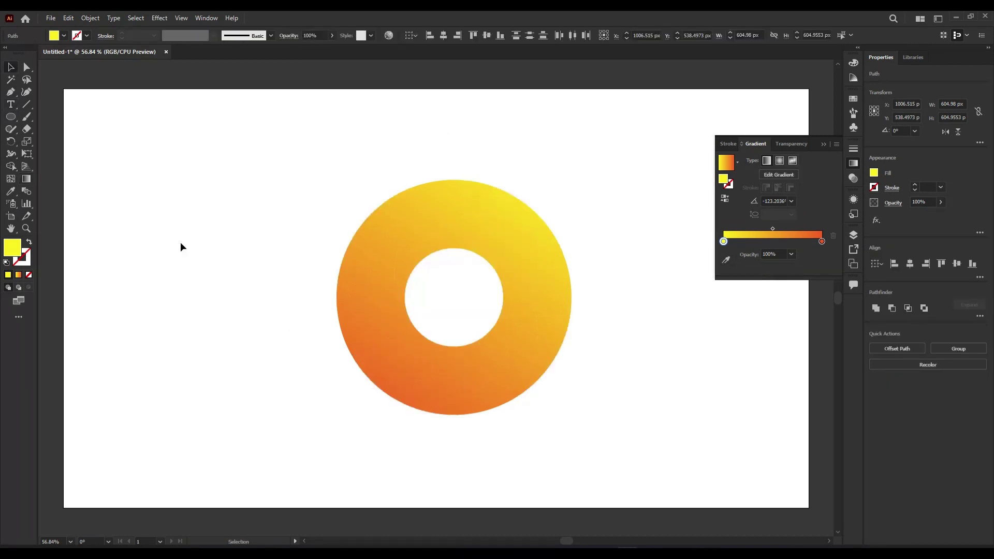
Reselect the whole swirl and set its gradient angle to 180°, after trying -180°
drag(282, 203, 501, 331)
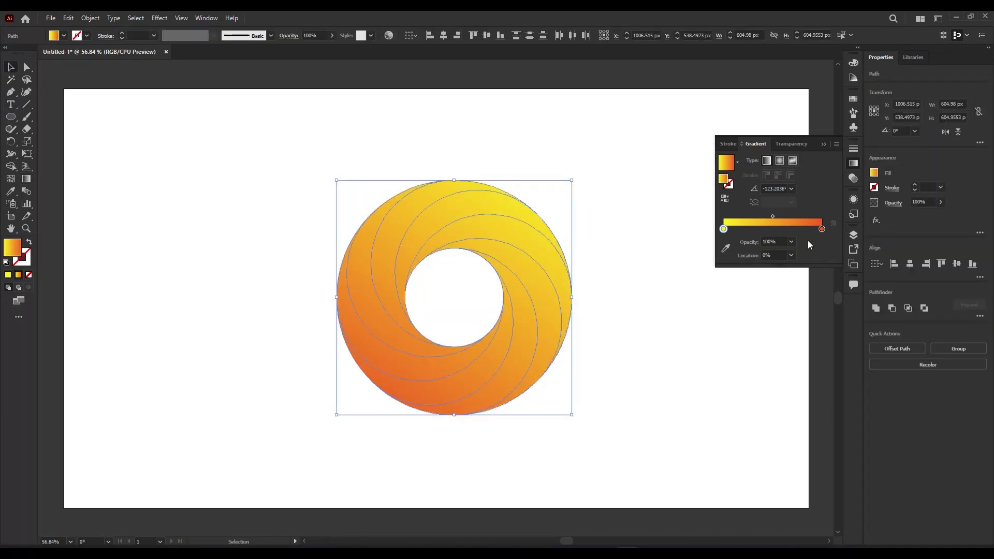
click(773, 217)
click(757, 190)
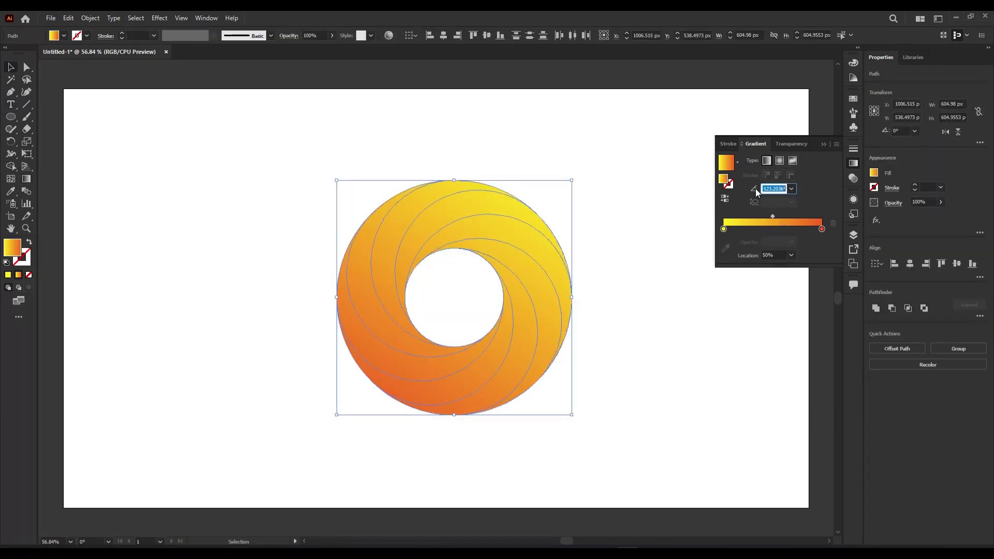
click(792, 189)
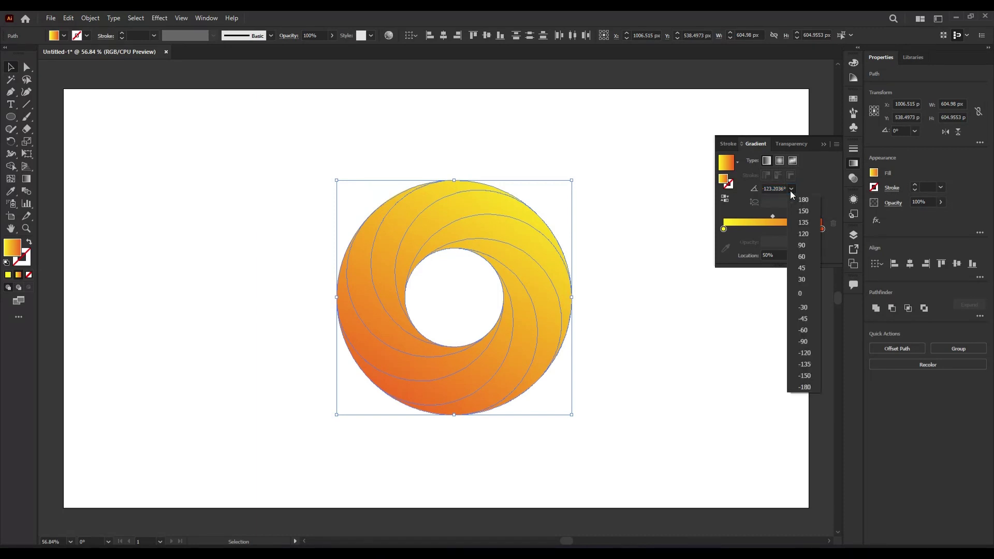
click(809, 384)
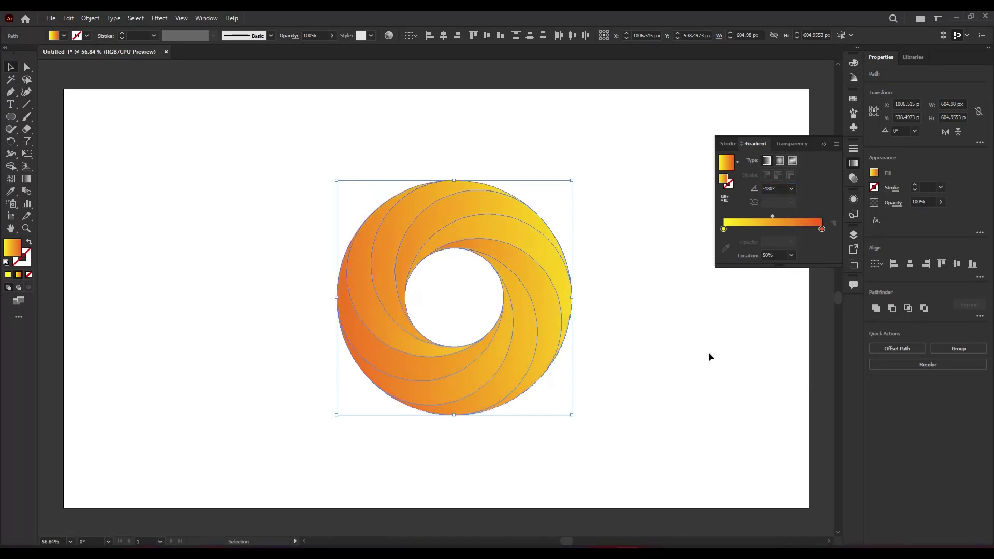
click(792, 188)
click(812, 201)
click(616, 334)
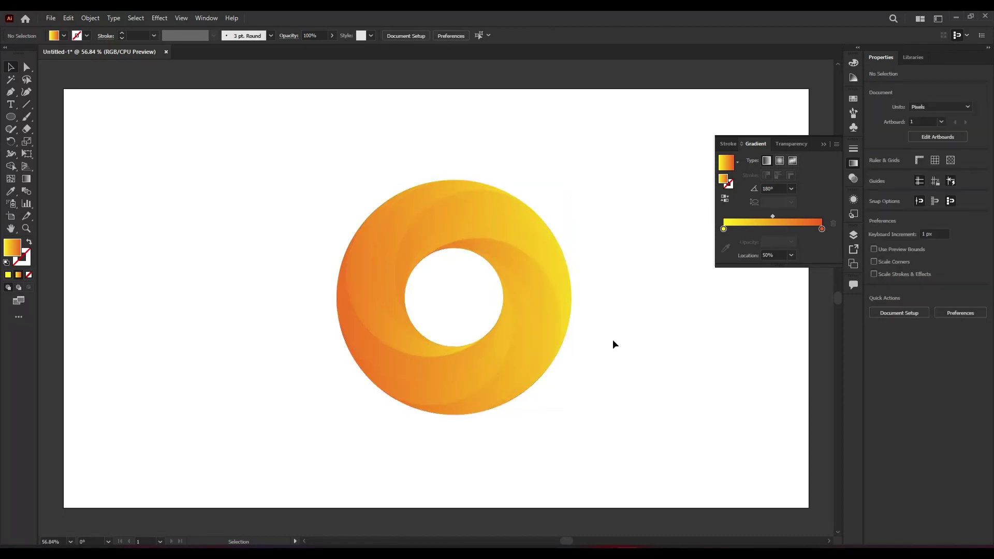
Delete the swirl's upper-left crescent segment and the tiny leftover fragments along the lower edge of the center hole
click(390, 262)
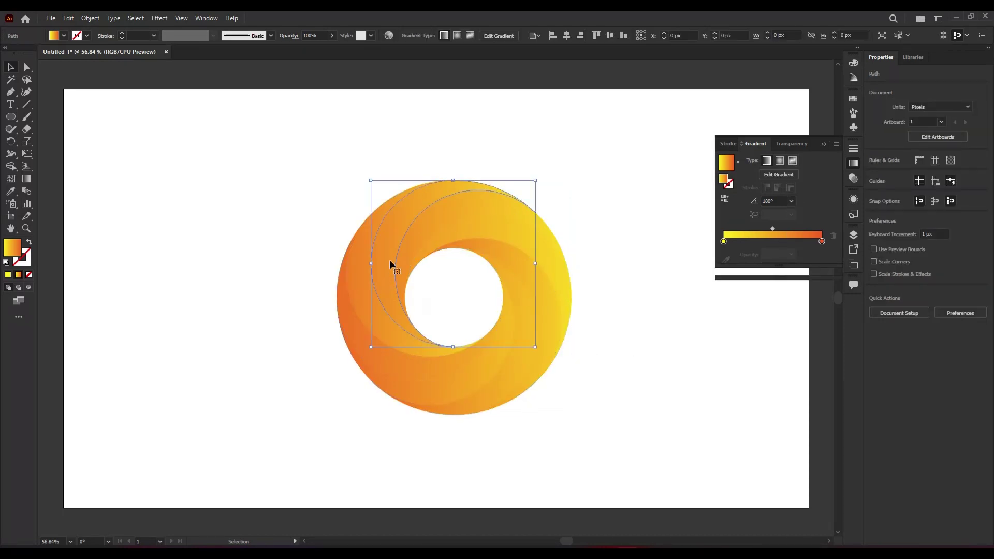
key(Delete)
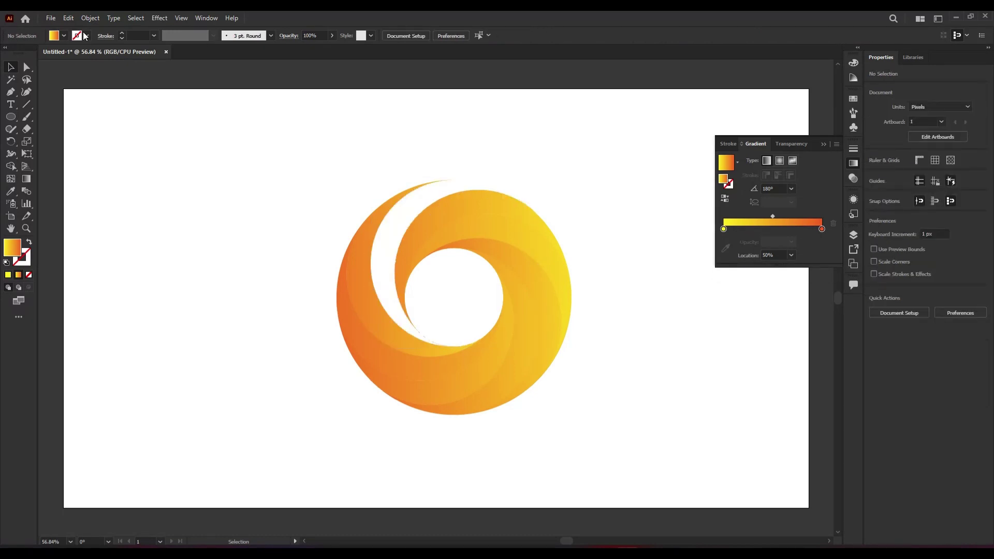
click(422, 333)
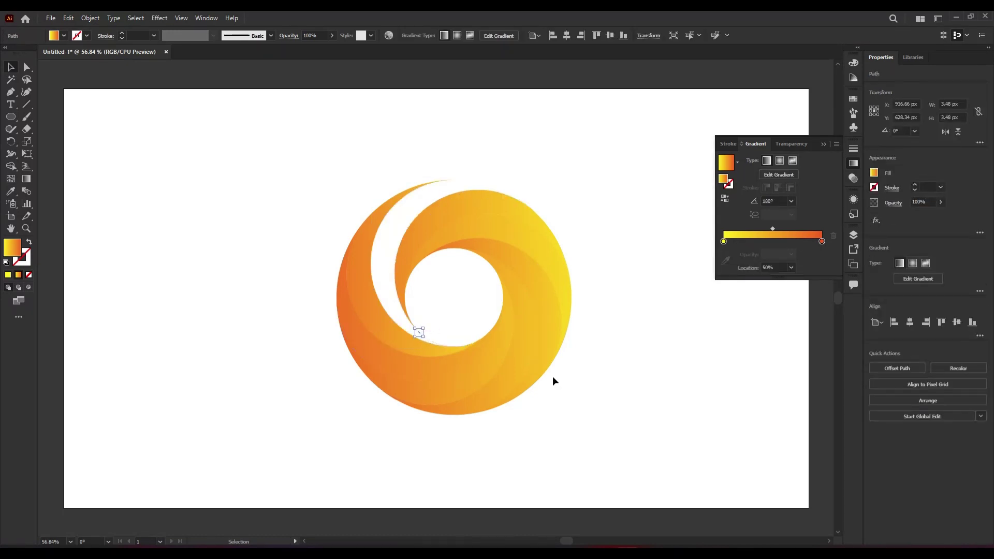
key(Delete)
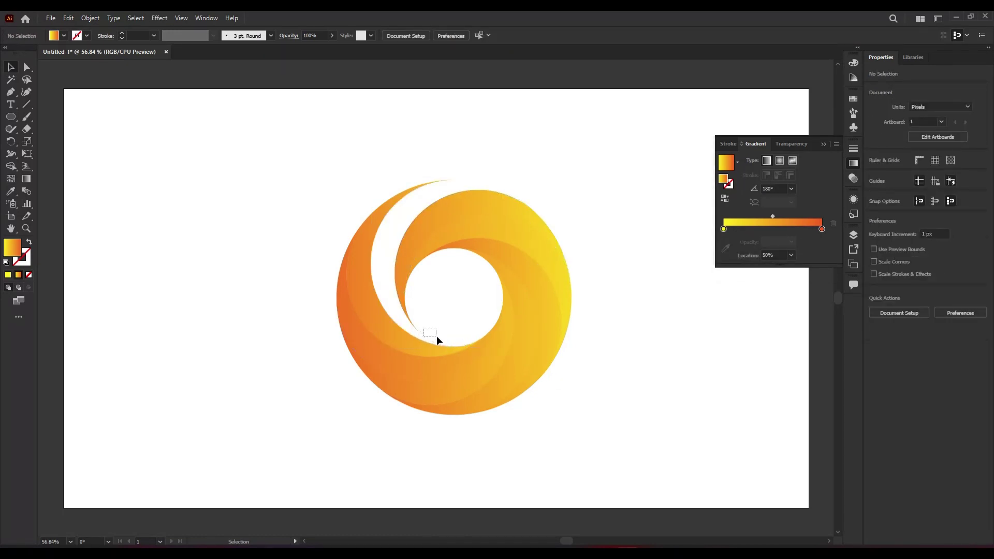
drag(447, 342, 448, 342)
key(Delete)
key(ctrl+1)
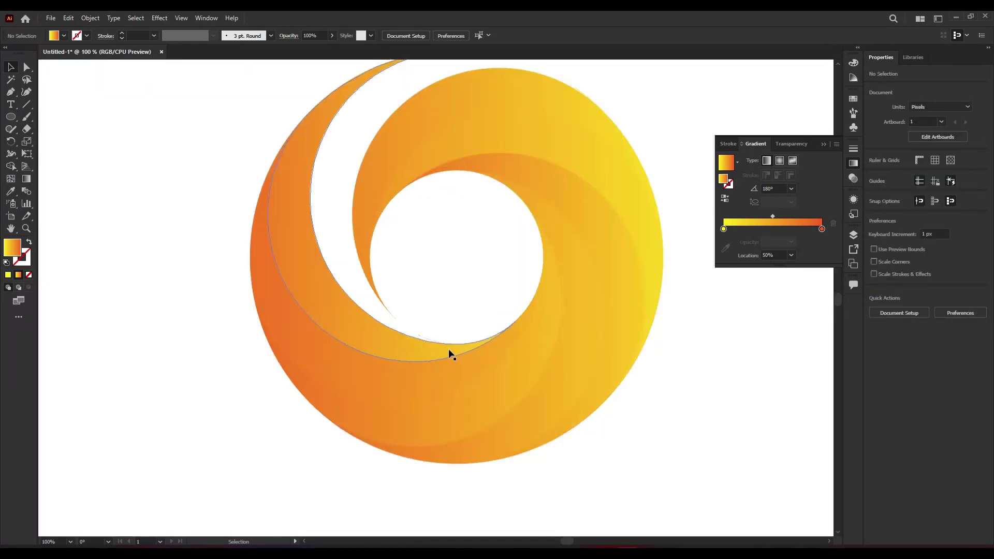
drag(415, 328, 446, 338)
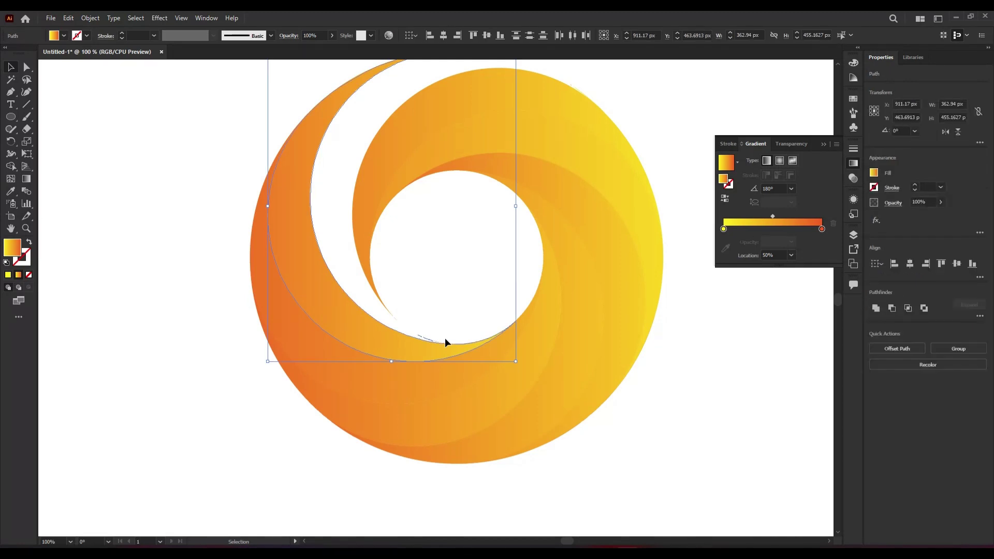
key(Delete)
scroll(426, 317, up, 1)
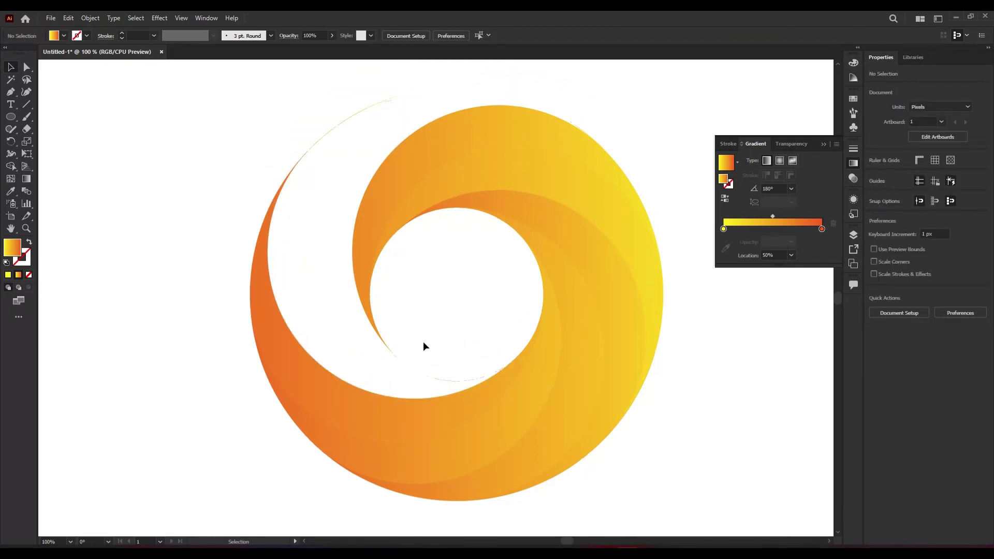
key(ctrl+z)
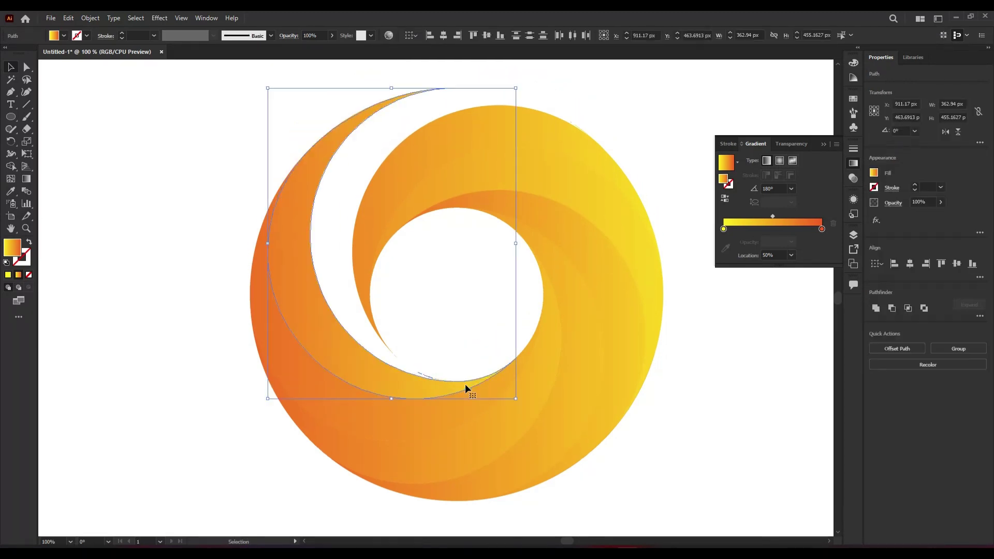
Delete the tiny leftover fragments at the lower edge of the swirl's center hole
click(668, 384)
drag(428, 376, 429, 331)
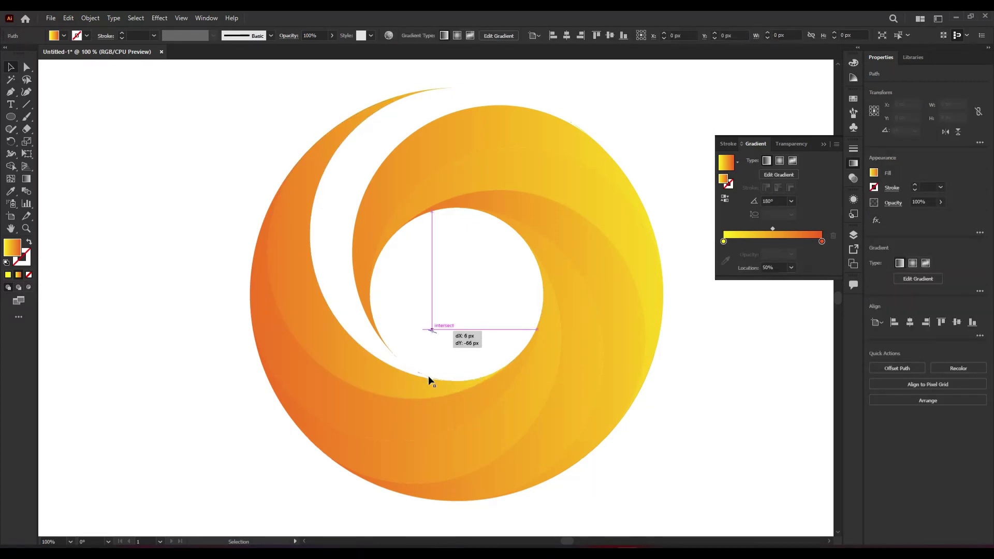
drag(415, 285, 477, 362)
key(Delete)
key(ctrl+0)
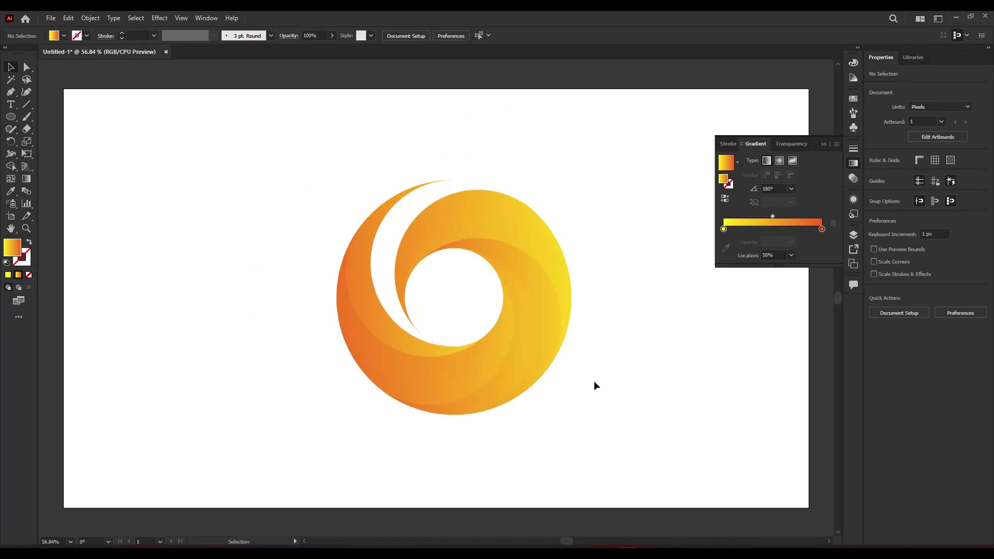
Redirect the outer-left crescent's gradient with the Gradient tool, running from yellow at upper left to orange at lower right at about -38°
click(430, 353)
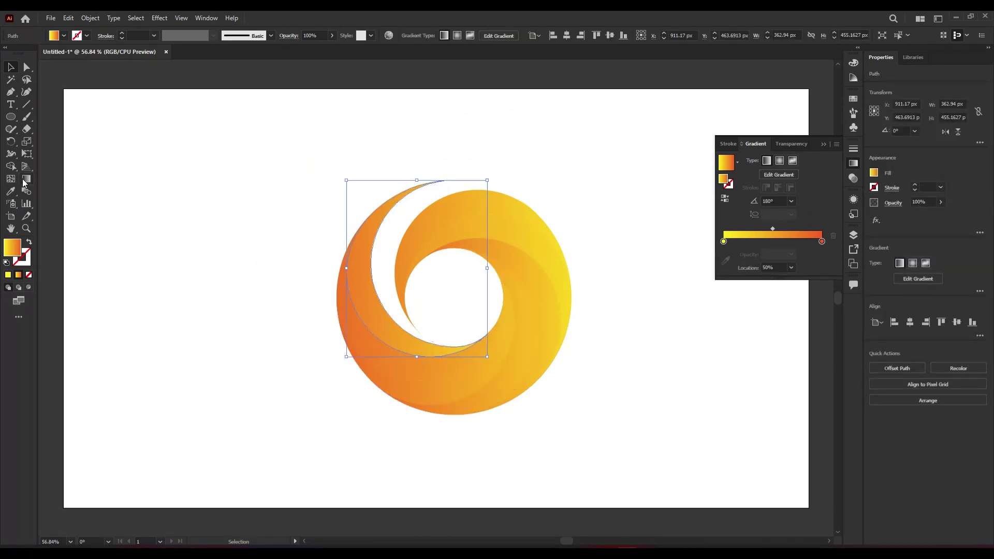
click(24, 180)
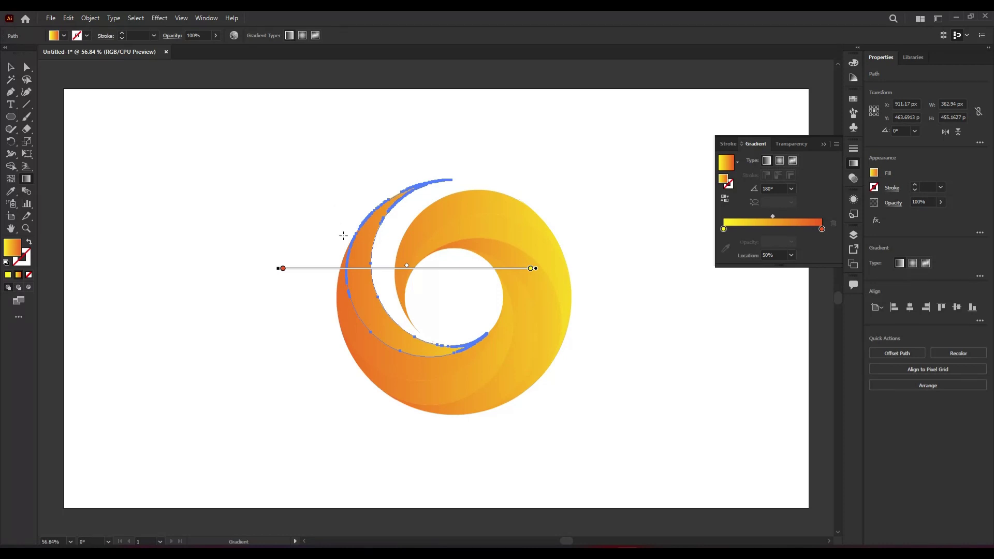
mouse_move(384, 202)
mouse_down()
mouse_move(393, 348)
mouse_move(445, 338)
mouse_up()
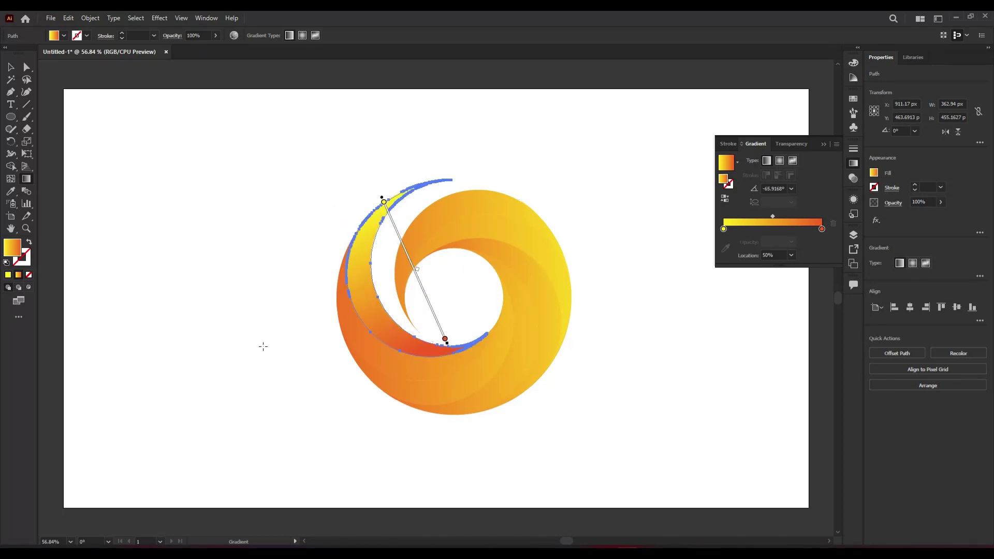
drag(342, 202, 546, 362)
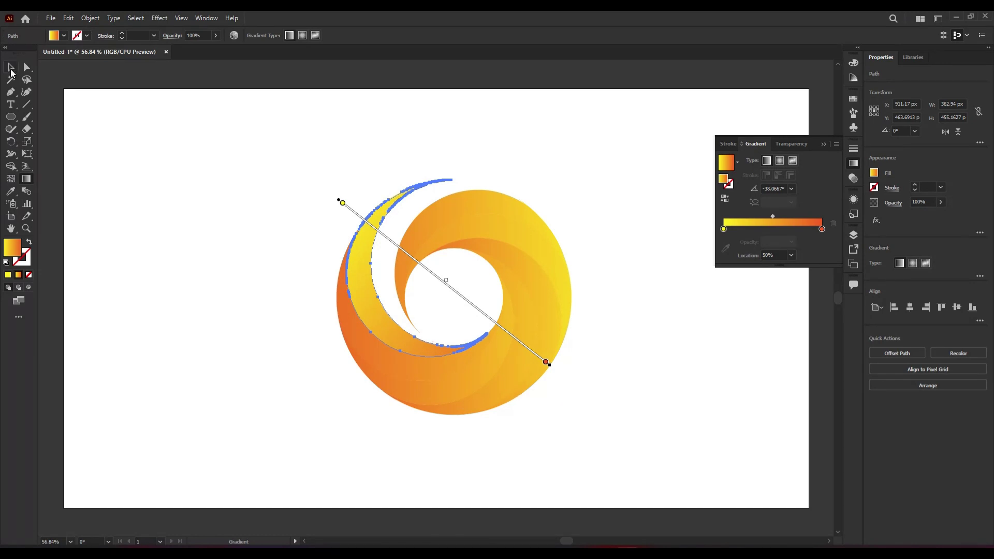
click(11, 68)
click(184, 259)
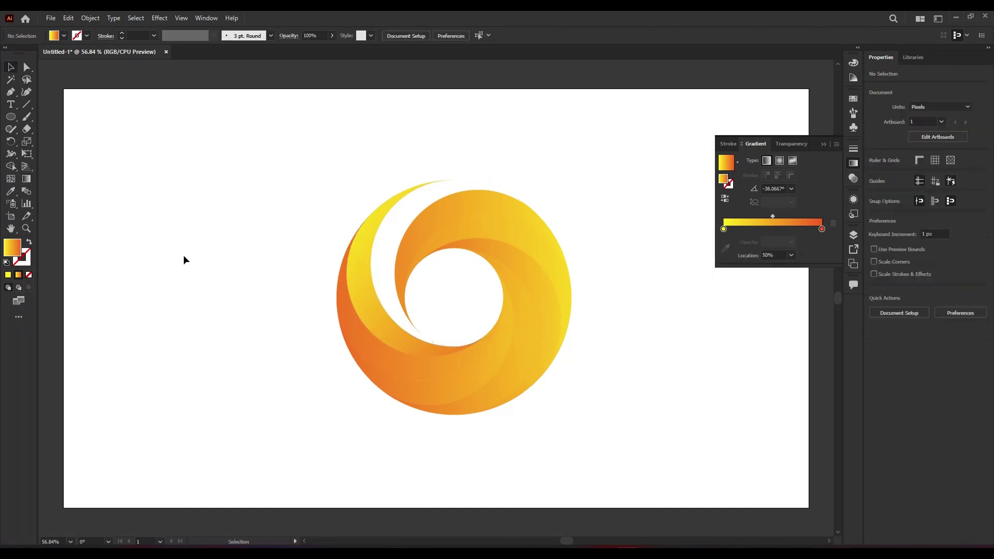
Redirect the gradient of the segment just below the outer-left crescent, from upper left to lower right at about -38°
click(377, 356)
key(g)
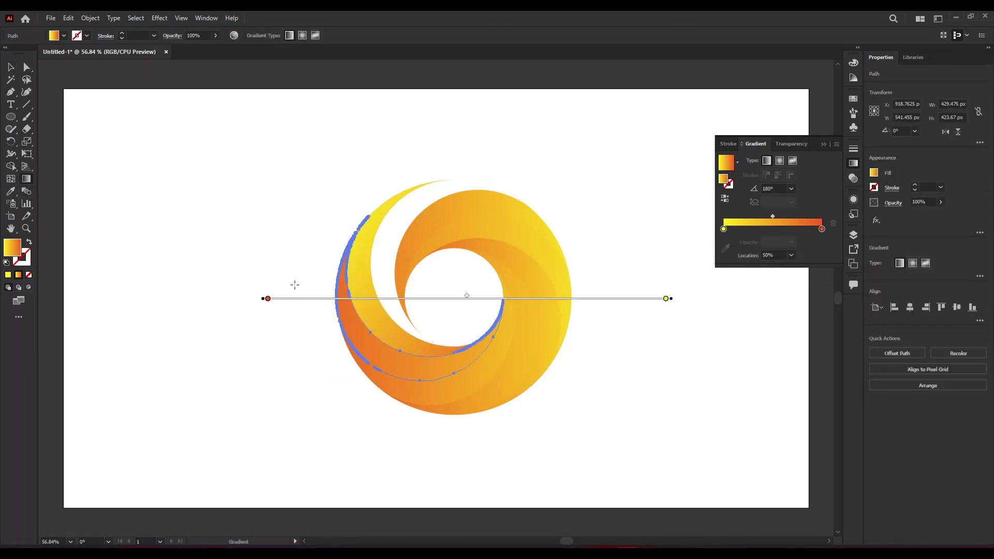
drag(309, 269, 403, 377)
drag(324, 243, 506, 386)
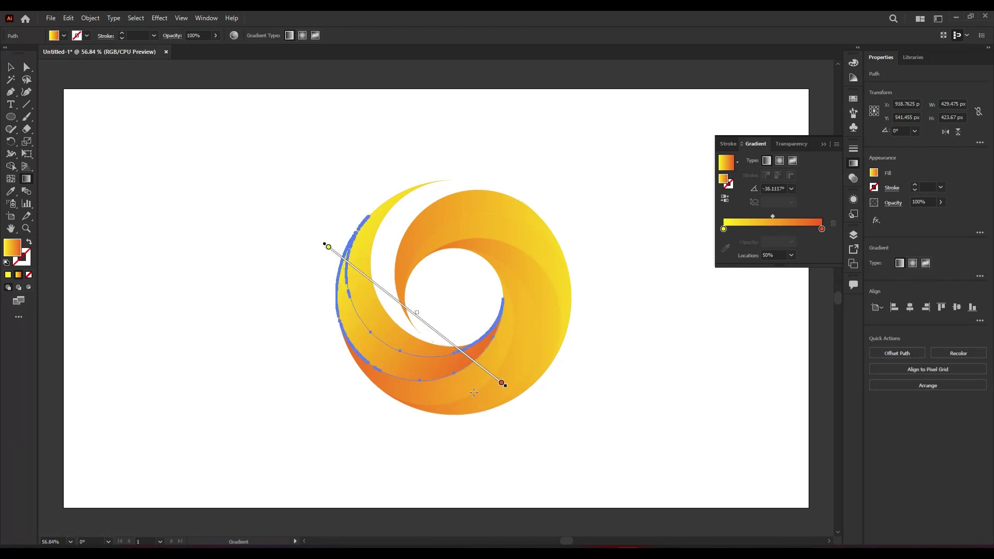
click(8, 72)
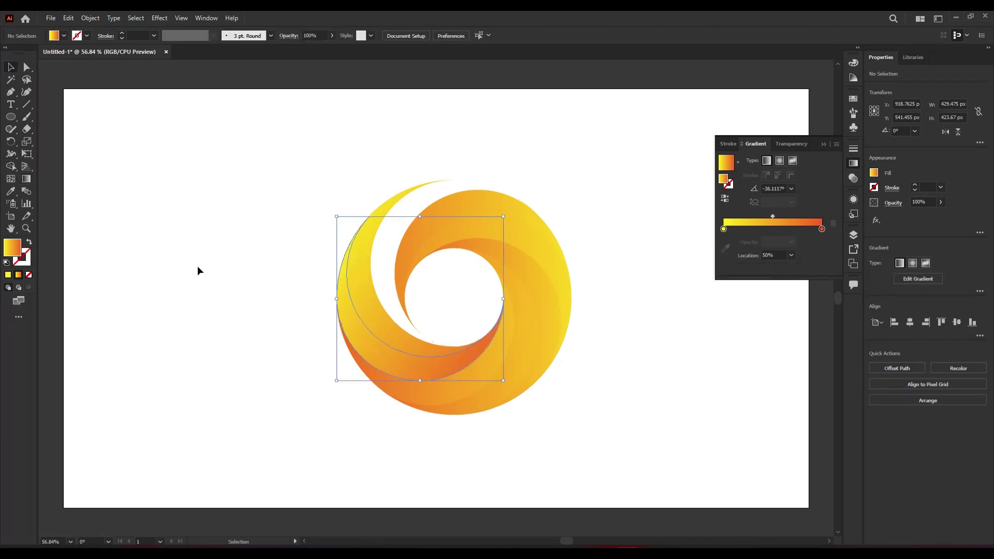
click(198, 271)
Redraw the gradient of the segment below the outer-left crescent, from yellow at left to orange at lower right at about -30°
click(399, 373)
click(26, 180)
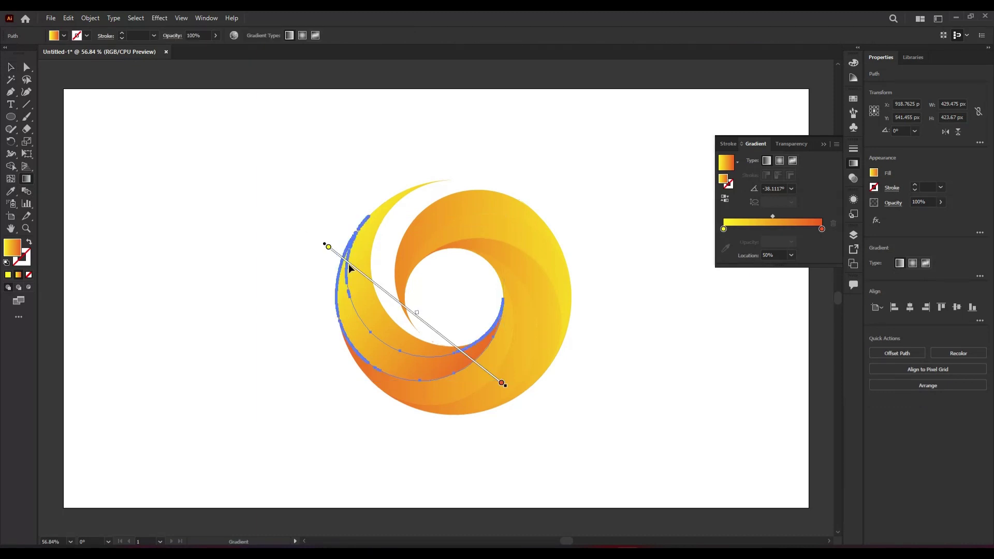
mouse_move(328, 178)
mouse_down()
mouse_move(382, 360)
mouse_move(442, 343)
mouse_up()
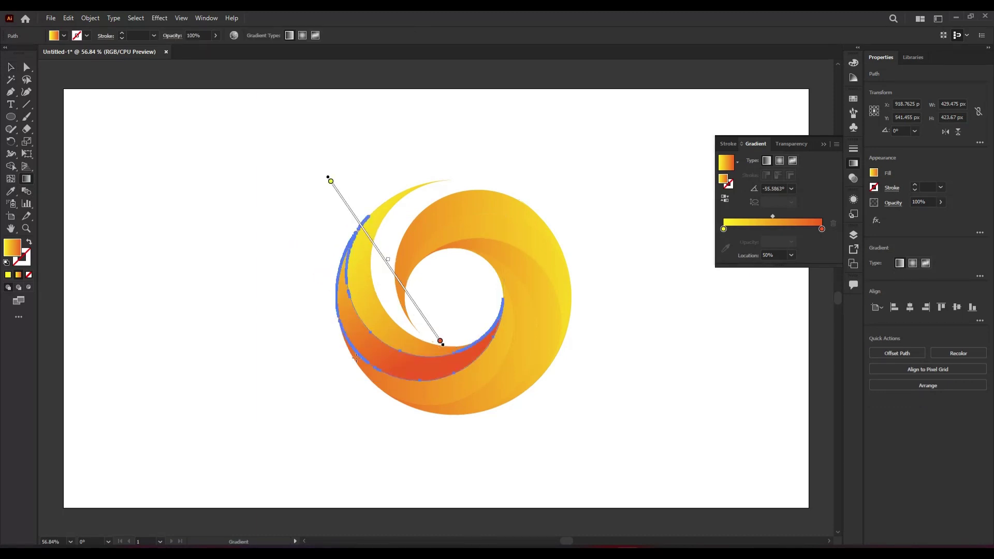
mouse_move(309, 259)
mouse_down()
mouse_move(327, 285)
mouse_move(455, 381)
mouse_move(489, 360)
mouse_up()
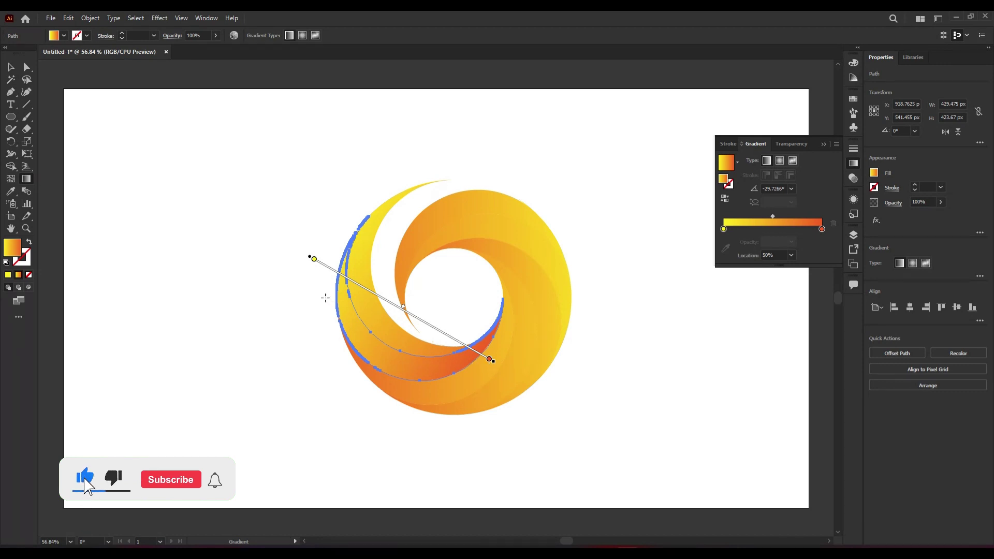
key(v)
click(194, 319)
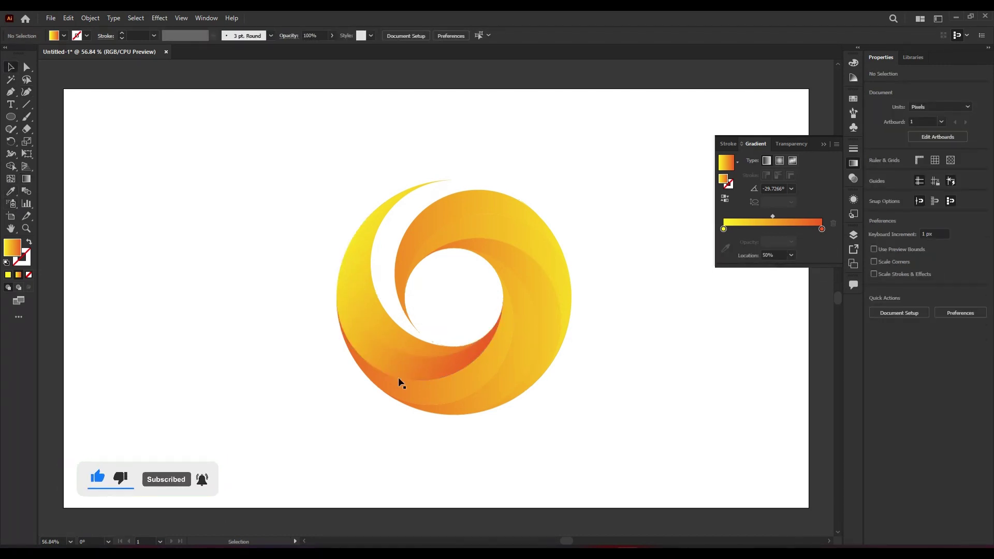
Redirect the lower-left segment's gradient from yellow at the left to orange at the right at about -11°
click(443, 400)
key(g)
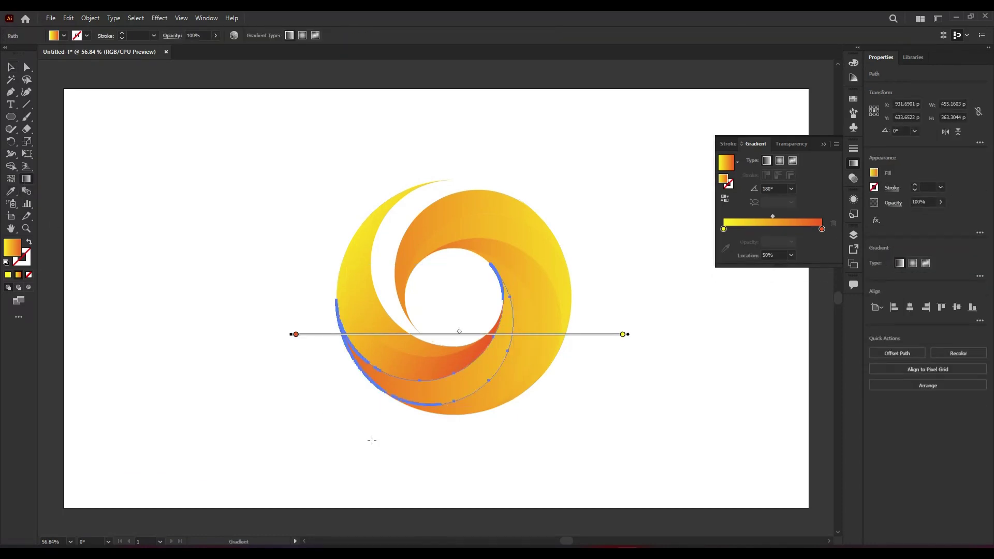
mouse_move(324, 354)
mouse_down()
mouse_move(432, 435)
mouse_move(527, 391)
mouse_up()
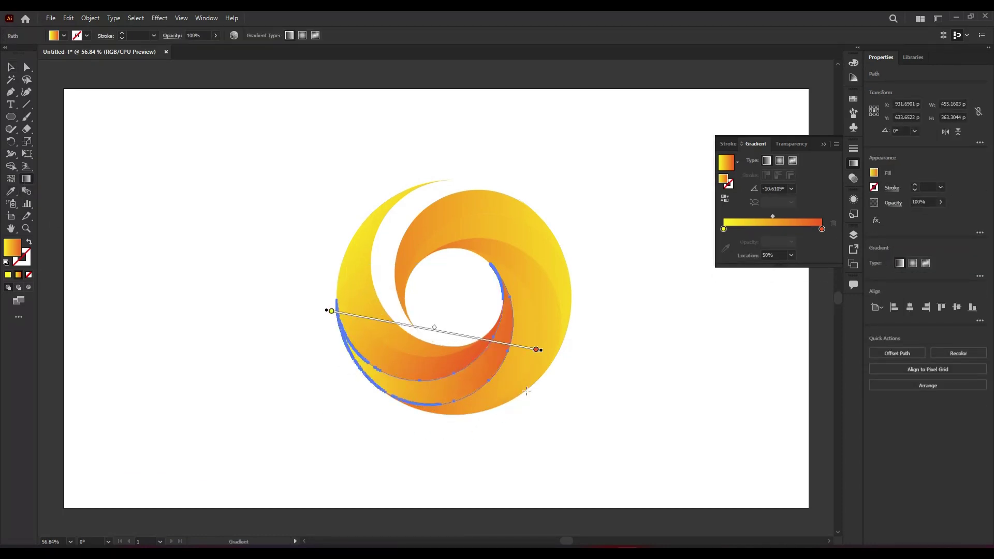
key(v)
click(242, 375)
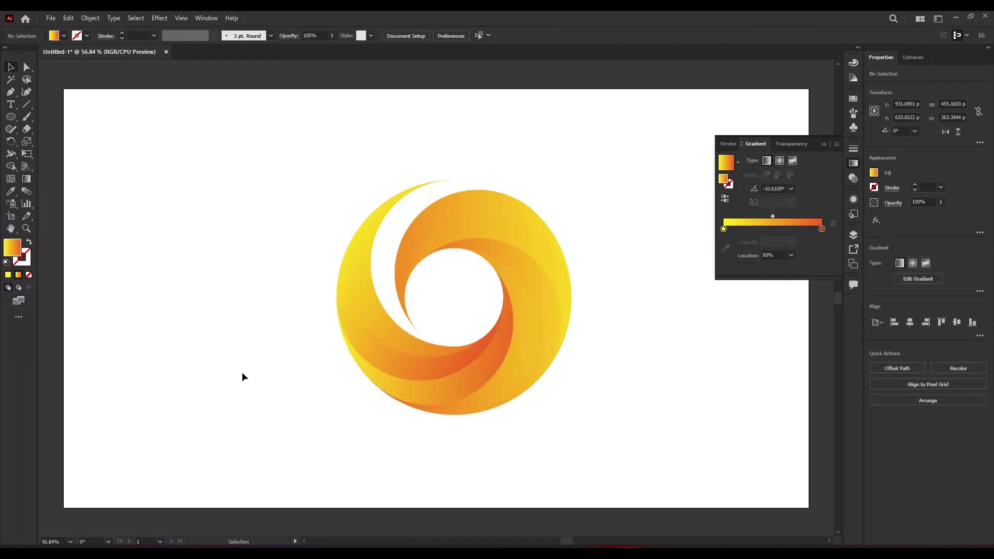
Redirect the bottom segment's gradient from yellow at lower left to orange at upper right at about 16°
click(505, 400)
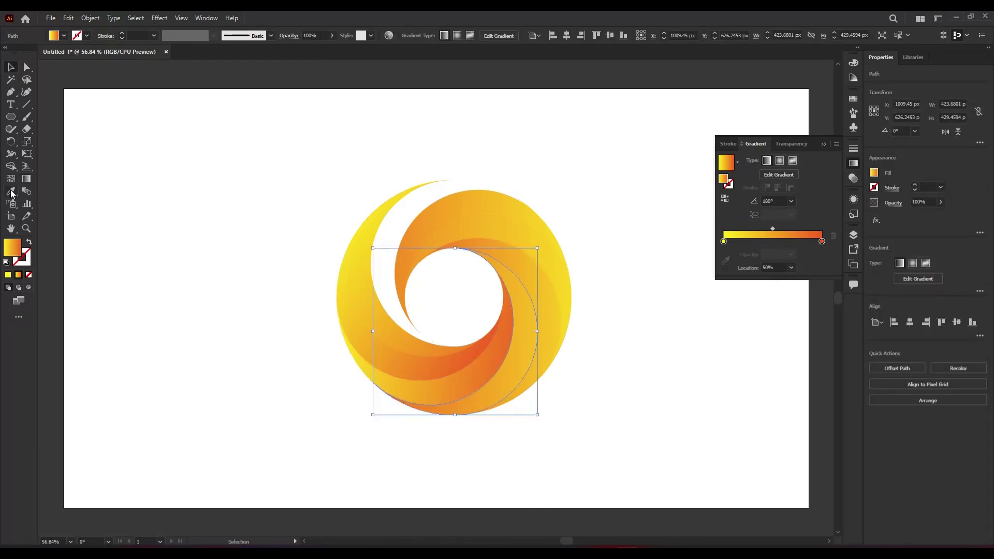
key(i)
click(28, 179)
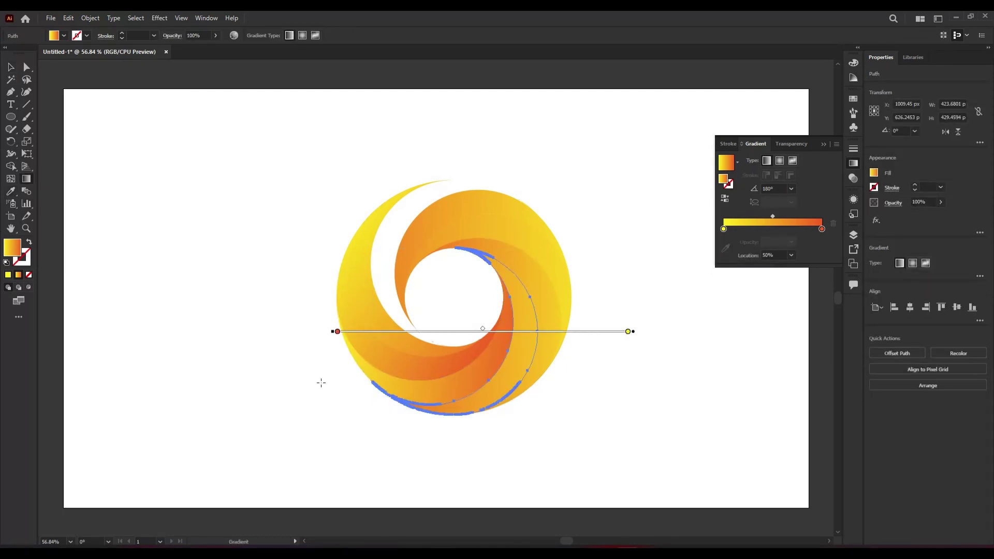
drag(349, 420, 573, 358)
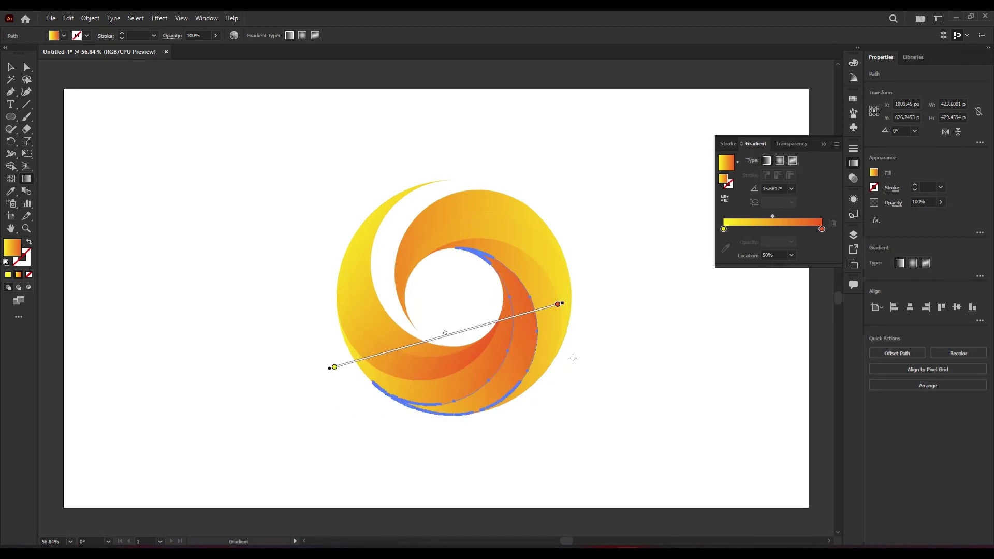
click(10, 69)
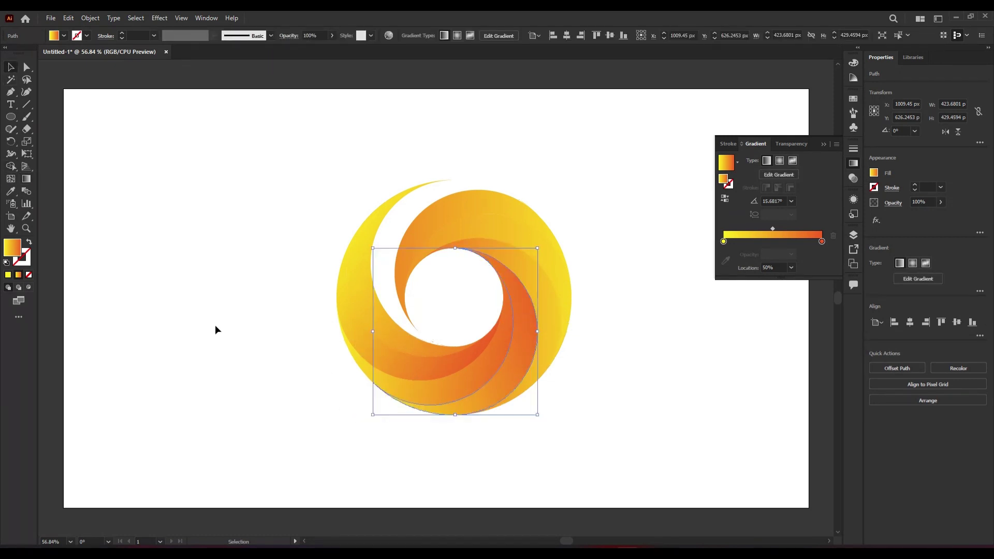
click(216, 329)
Redirect the lower-right segment's gradient from yellow at lower left to orange at upper right at about 43°, and put away the gradient settings
click(549, 355)
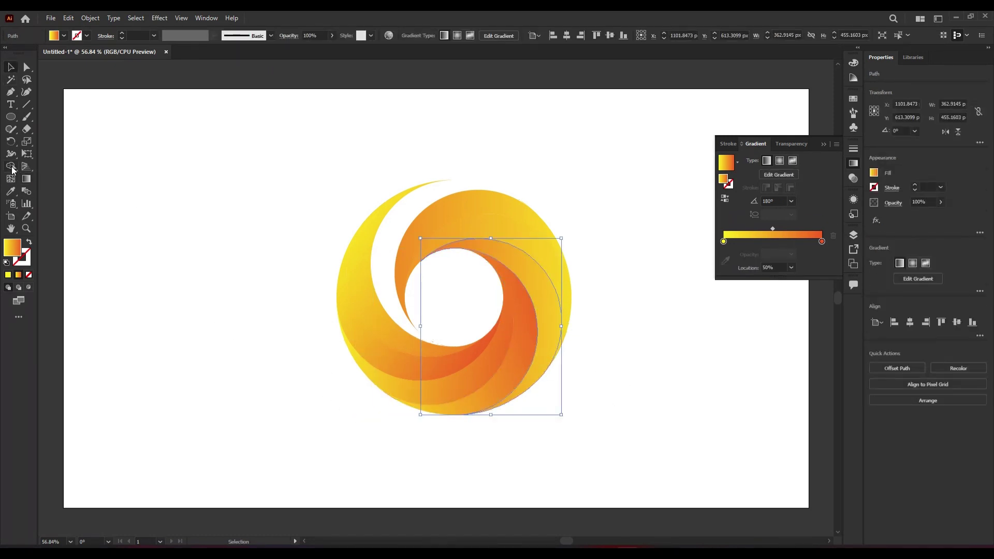
key(g)
drag(410, 440, 566, 295)
key(v)
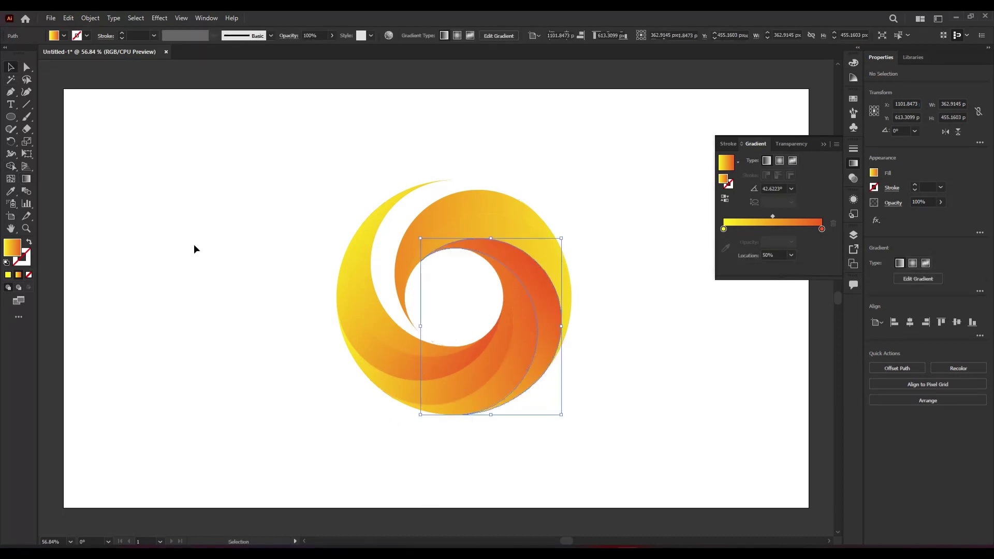
click(195, 249)
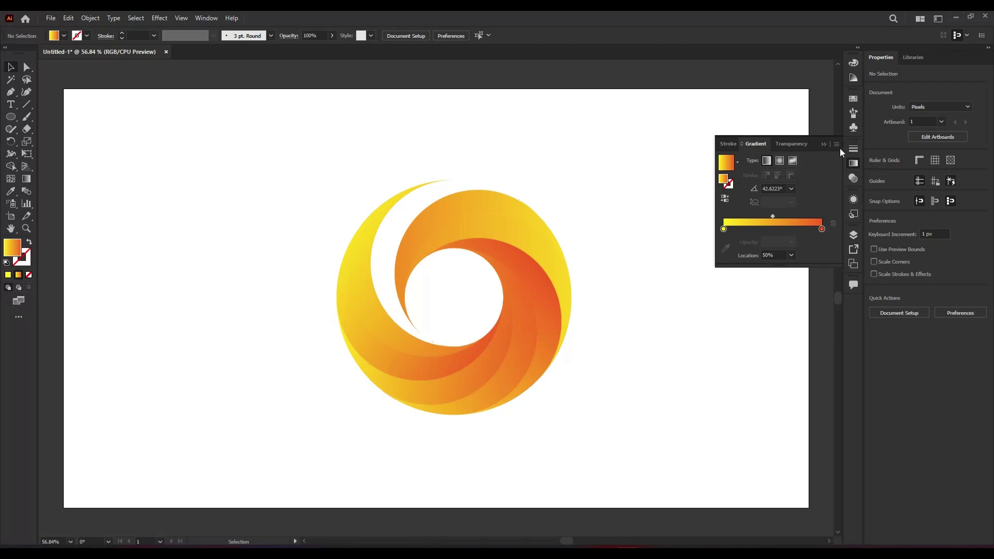
click(820, 147)
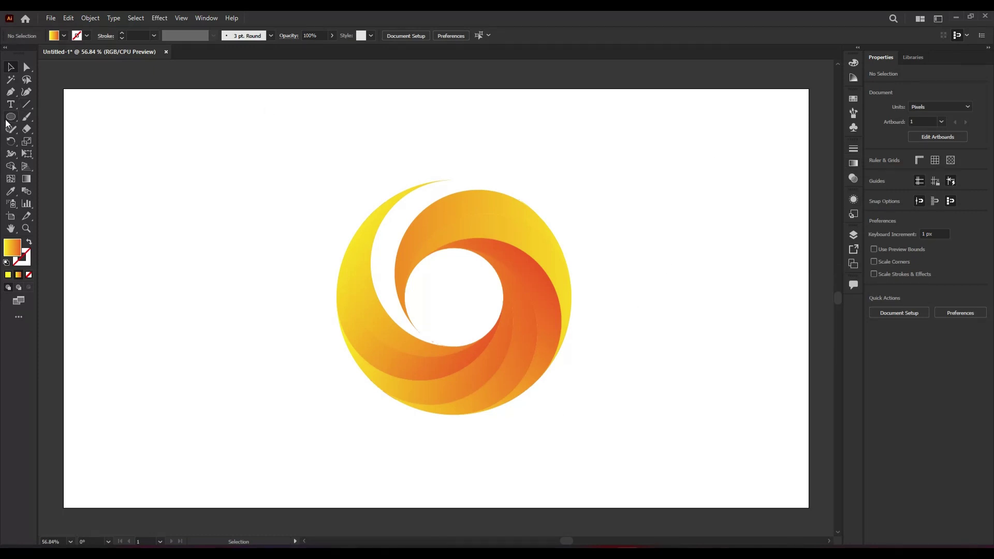
Draw a black-filled rectangle of 1920 × 1080 px covering the whole artboard
drag(7, 123, 52, 118)
click(63, 35)
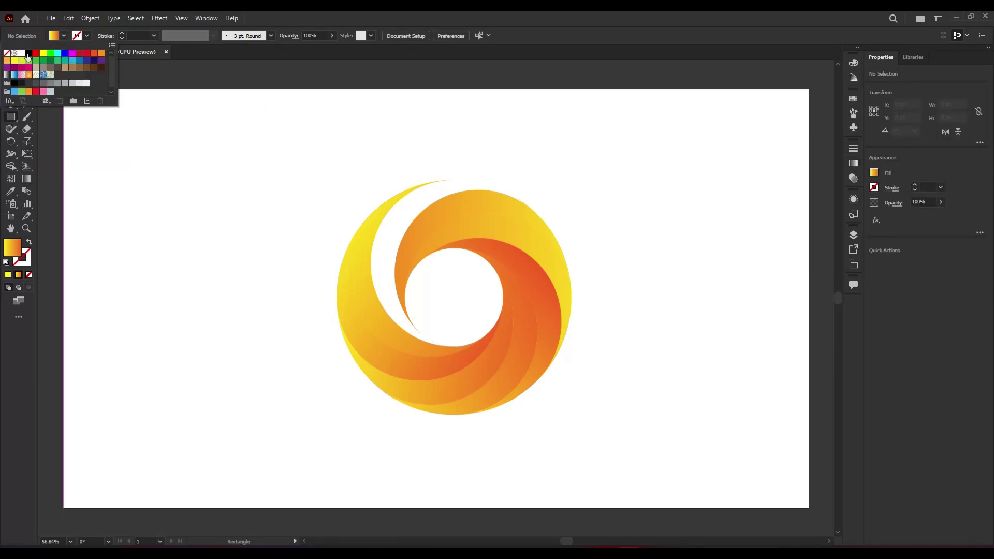
click(28, 54)
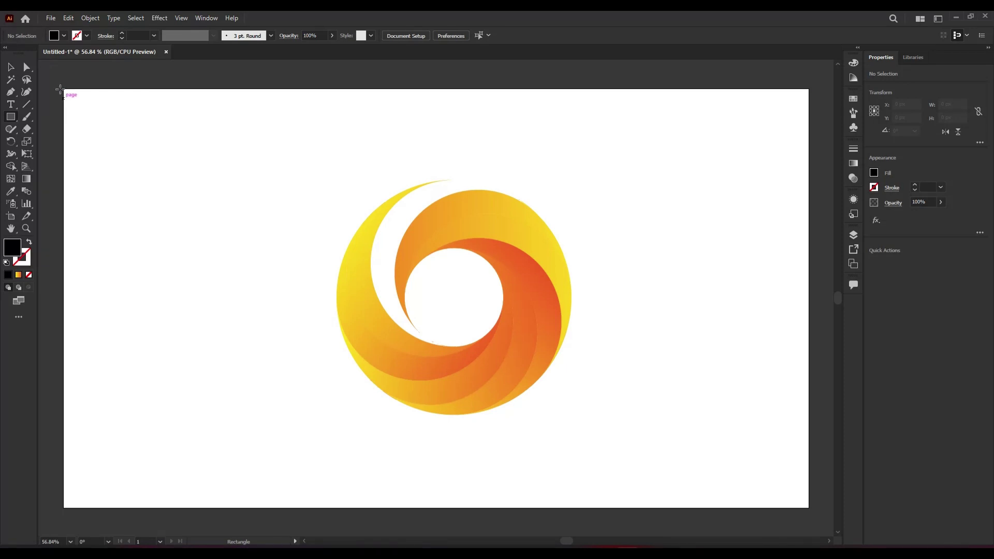
drag(64, 89, 810, 507)
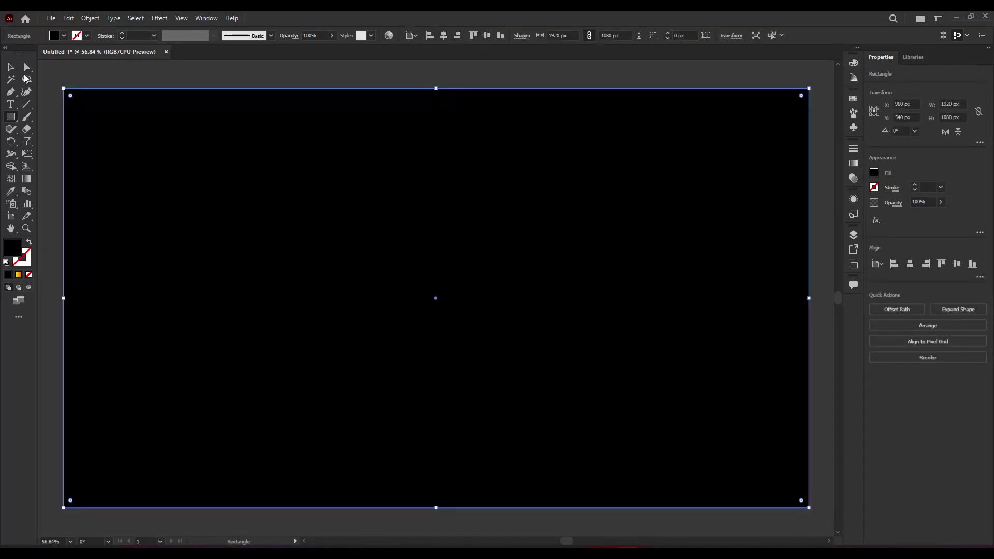
Send the black rectangle to the back, behind the swirl, and deselect it
click(10, 67)
right_click(222, 193)
mouse_move(282, 384)
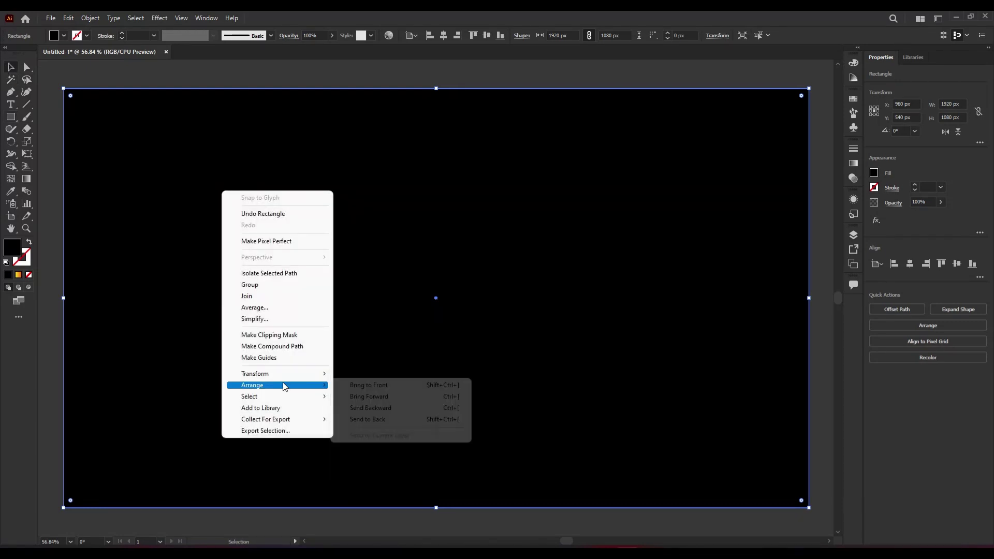
click(387, 420)
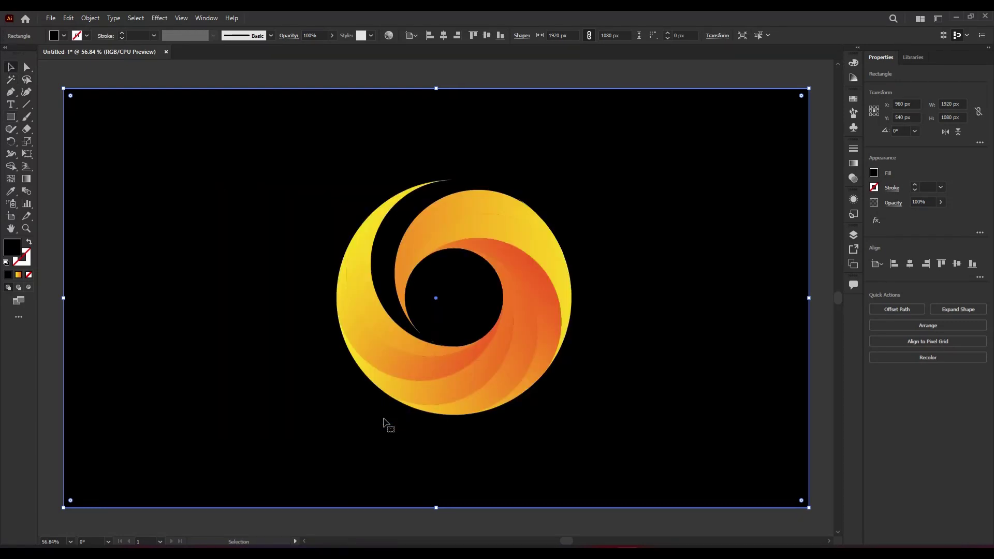
click(46, 76)
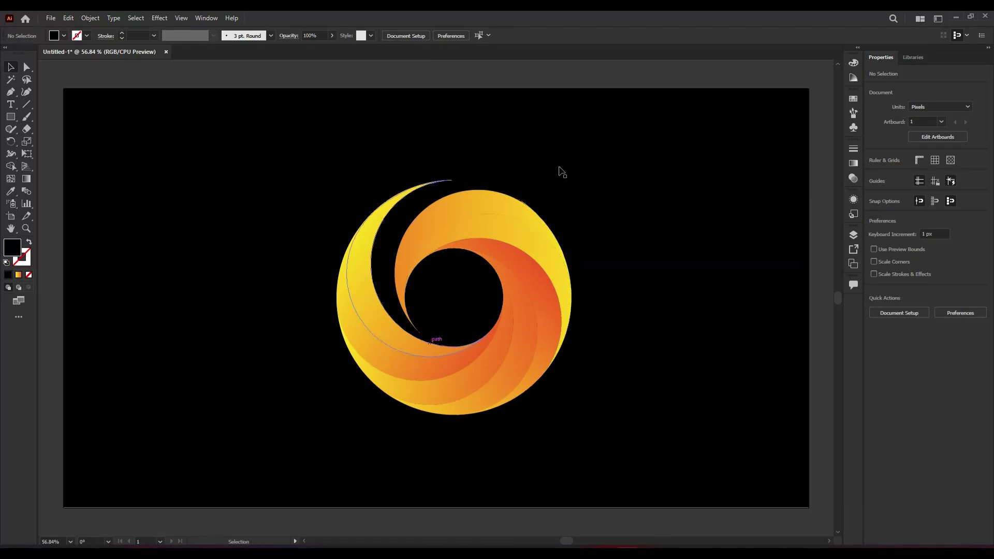
Redirect the top segment's gradient nearly horizontally from orange at the swirl's left edge to yellow at its right edge
click(523, 201)
click(27, 182)
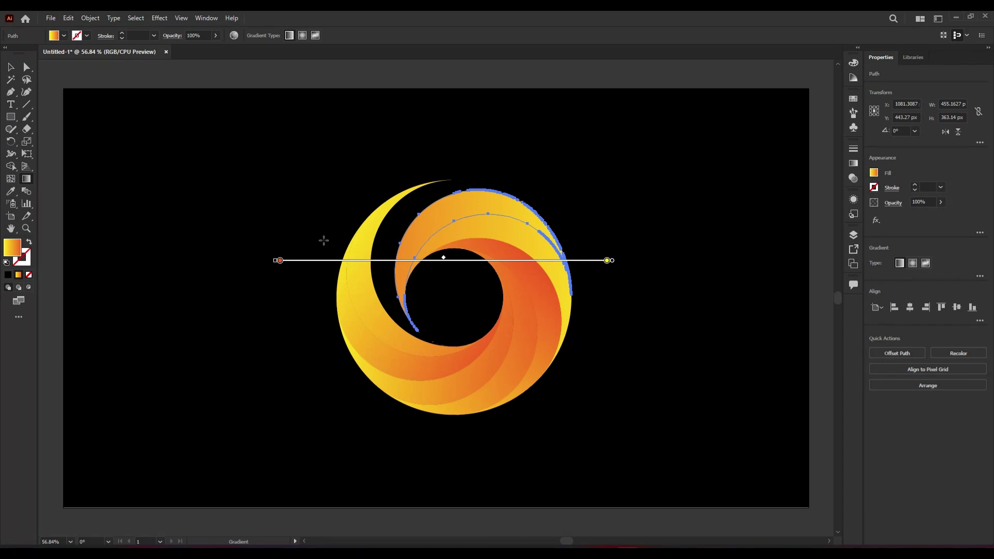
drag(324, 241, 599, 220)
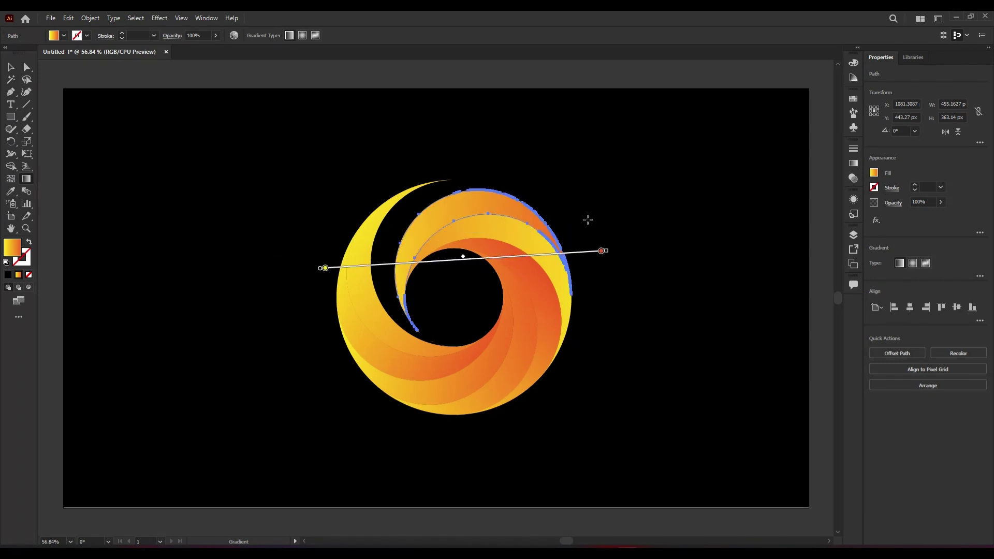
drag(611, 261, 275, 261)
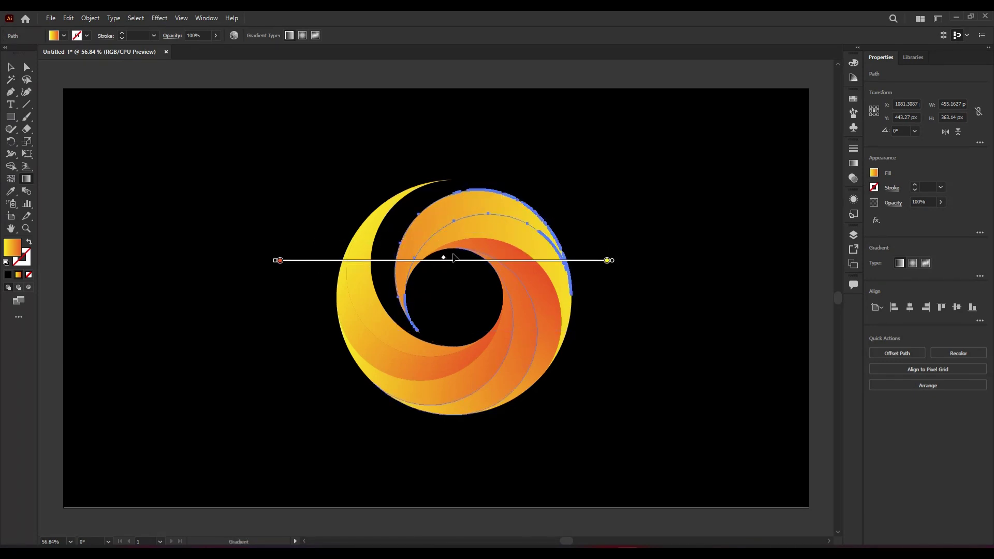
mouse_move(576, 257)
mouse_down()
mouse_move(333, 258)
mouse_move(342, 262)
mouse_up()
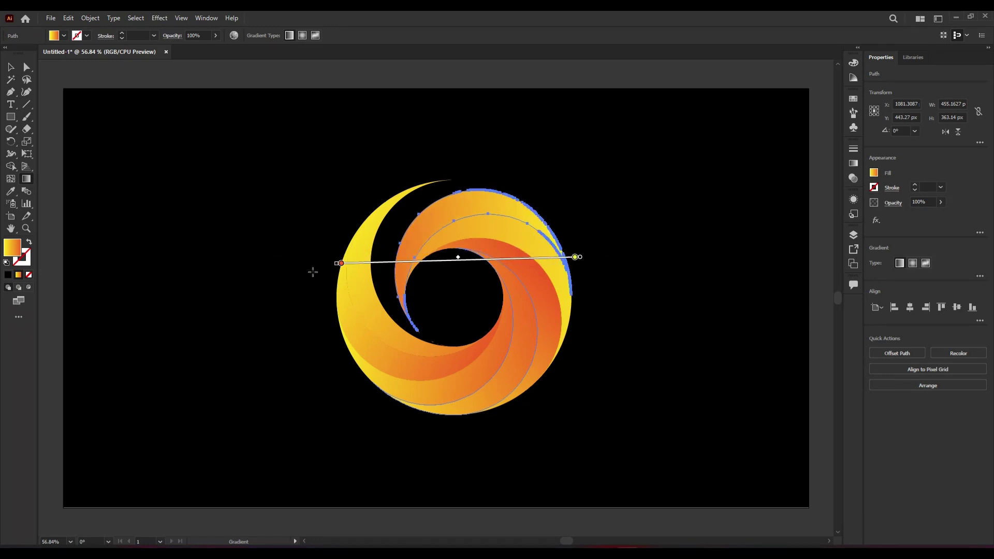
click(10, 67)
click(179, 275)
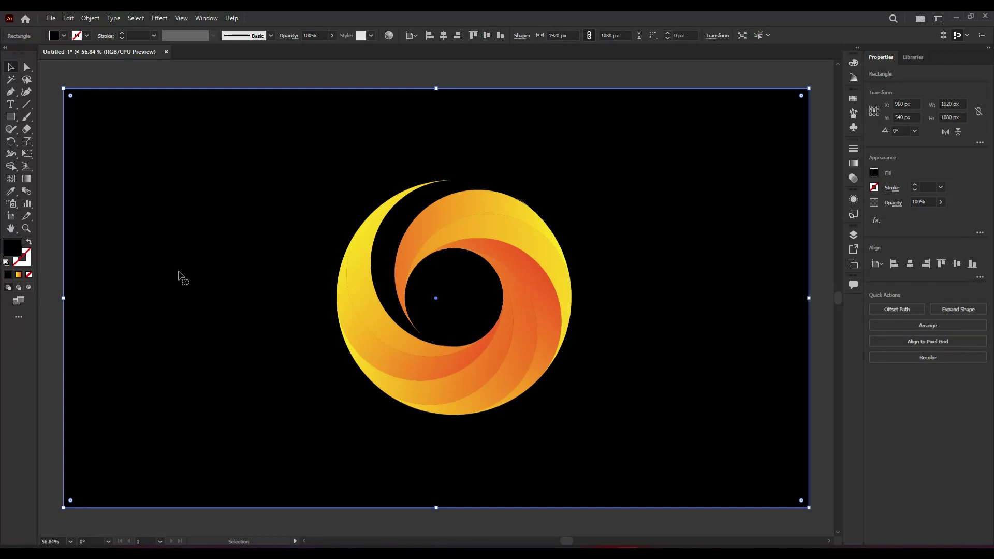
Redirect the upper-right segment's gradient, just inside the top one, steeply from yellow below to orange above at about 77°, and deselect it
click(558, 262)
key(g)
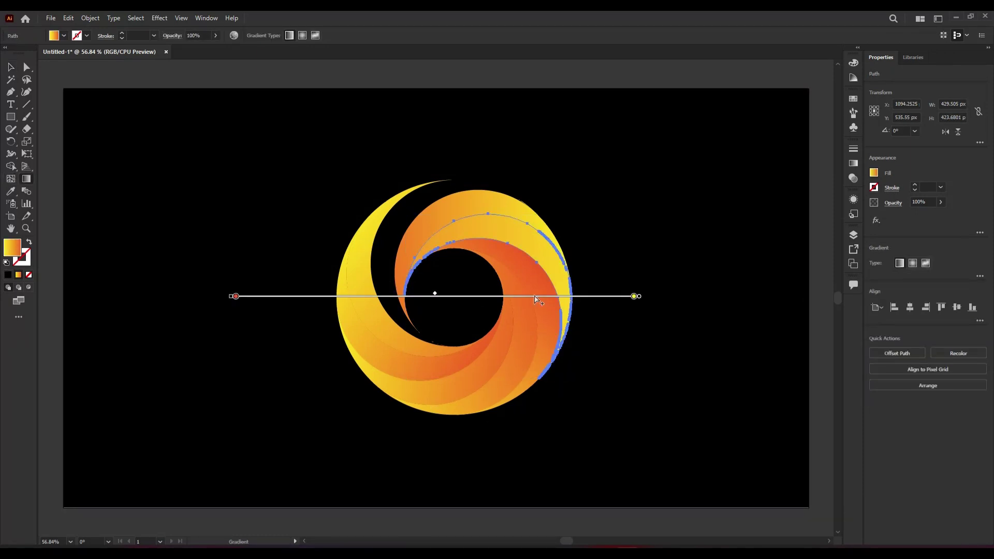
mouse_move(524, 402)
mouse_down()
mouse_move(544, 200)
mouse_move(573, 186)
mouse_up()
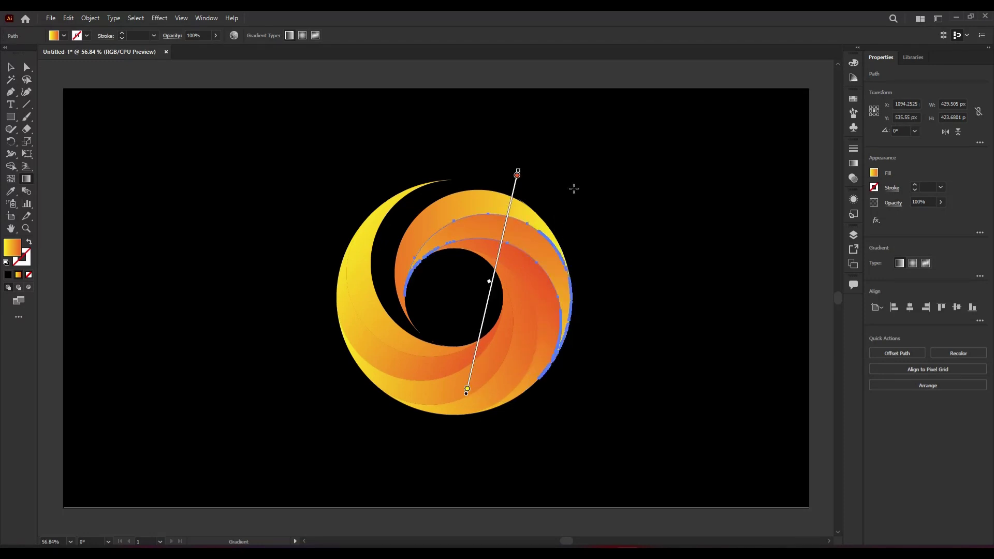
click(10, 68)
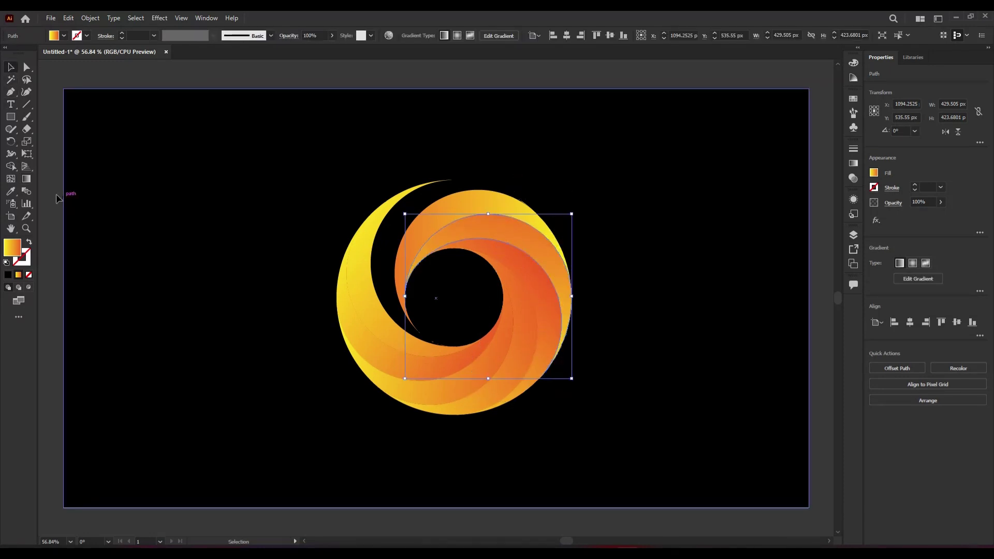
click(53, 194)
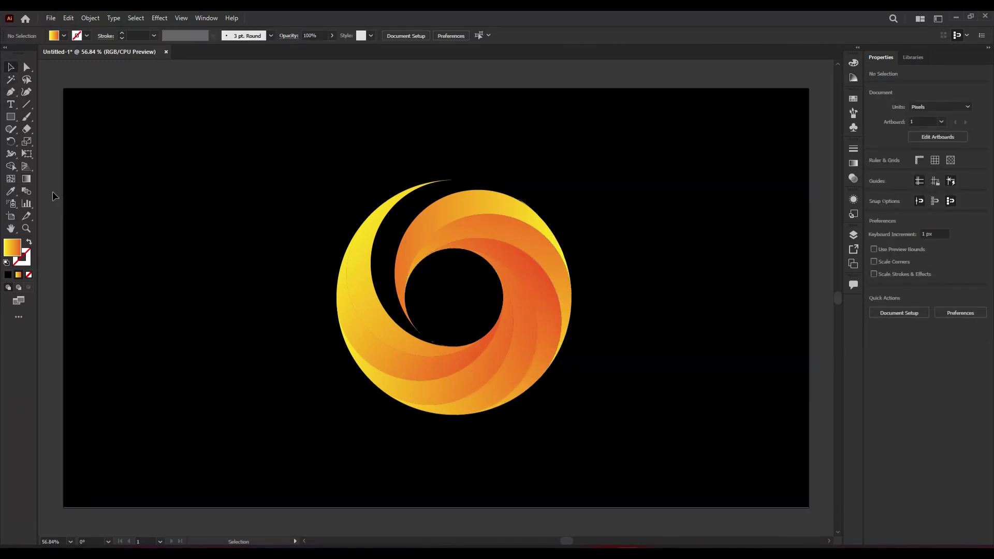